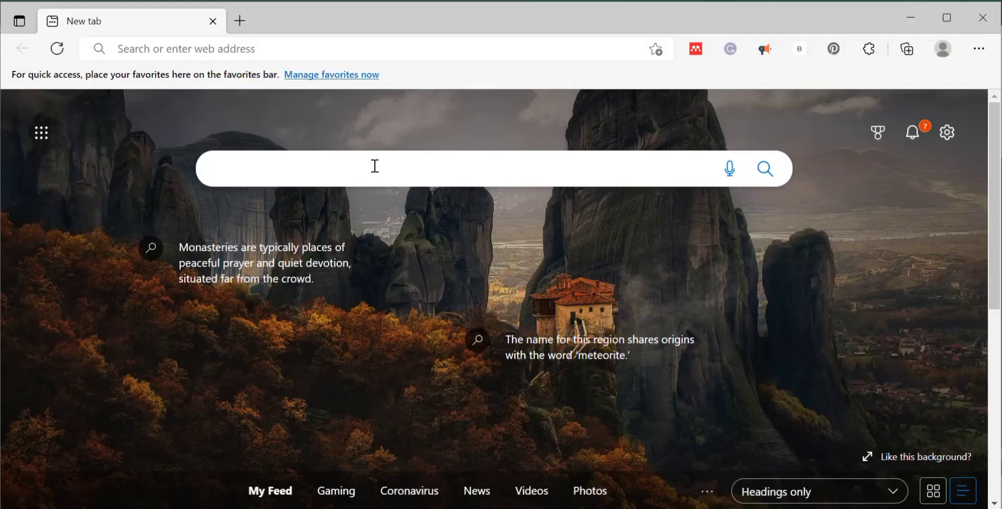
- Search Bing for 'airports in india with latitude and longitude' and scroll the results
{"action": "type", "text": "airo"}
{"action": "key", "text": "BackSpace"}
{"action": "type", "text": "po"}
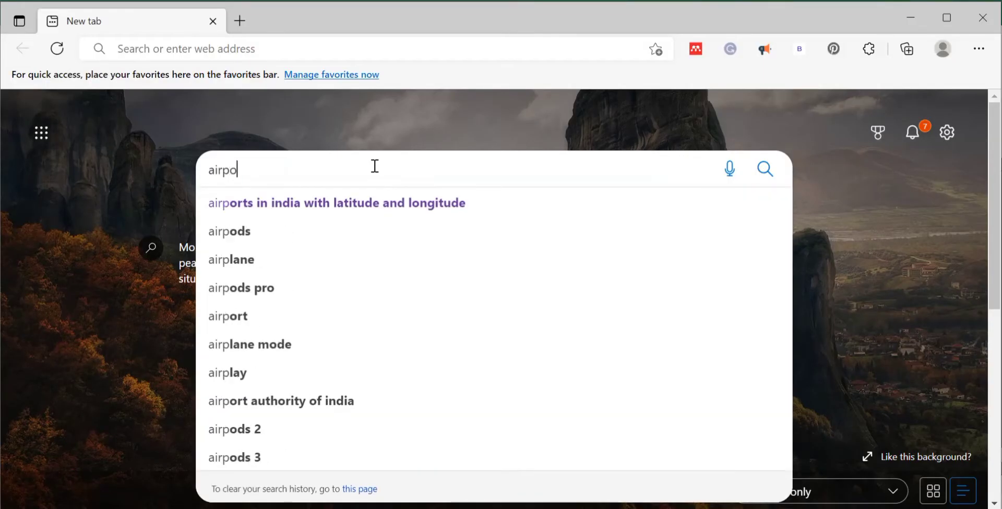
{"action": "type", "text": "rts in in"}
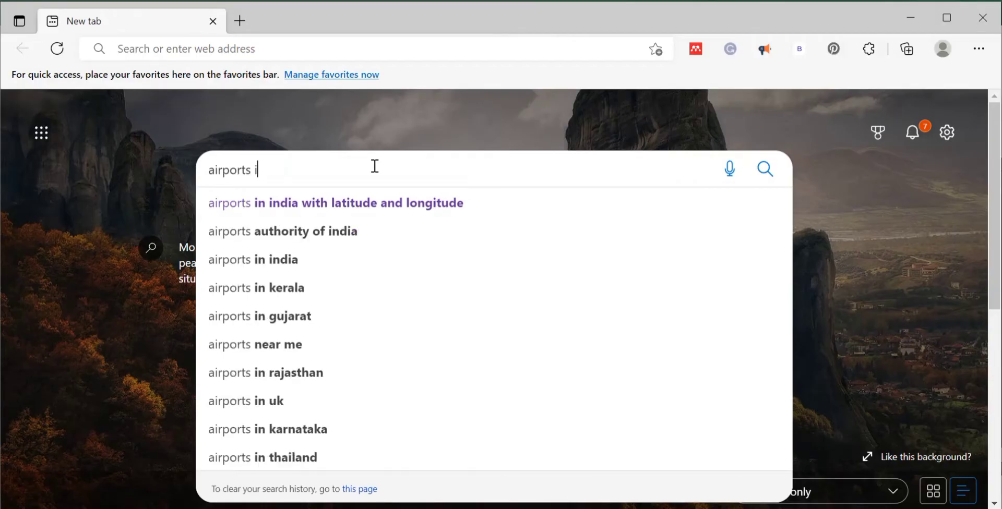
{"action": "left_click", "coordinate": [370, 206]}
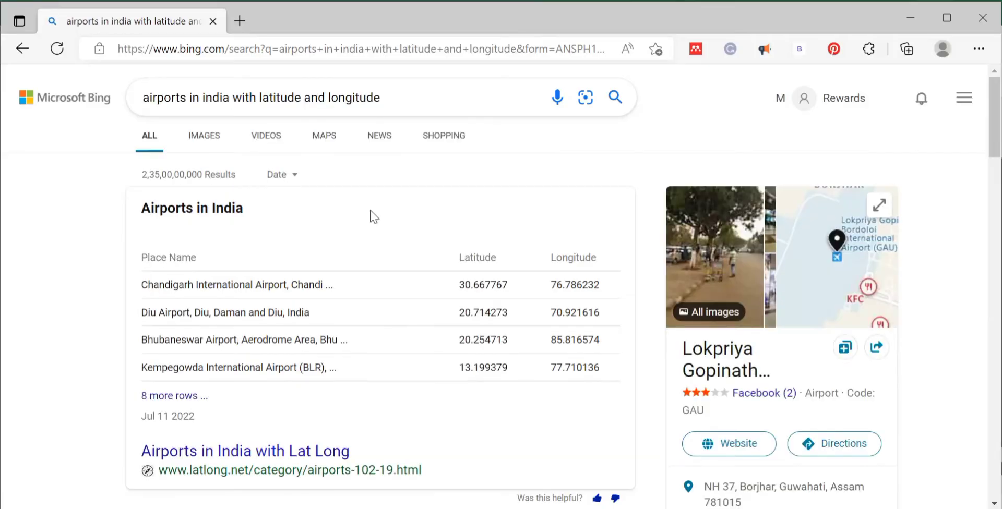
{"action": "scroll", "coordinate": [278, 260], "scroll_direction": "down", "scroll_amount": 2}
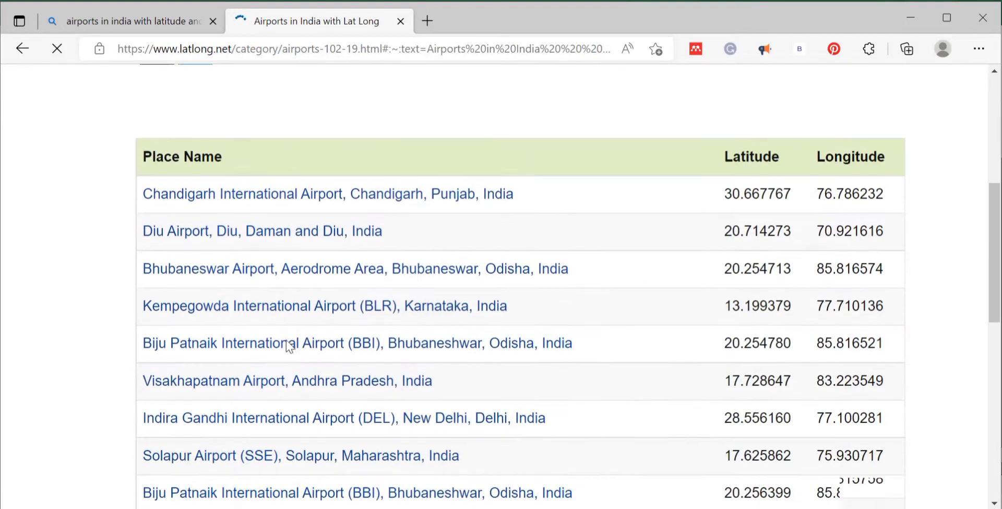
- Scroll the latlong.net airports table and copy the page's web address
{"action": "scroll", "coordinate": [285, 344], "scroll_direction": "down", "scroll_amount": 1}
{"action": "scroll", "coordinate": [304, 417], "scroll_direction": "down", "scroll_amount": 1}
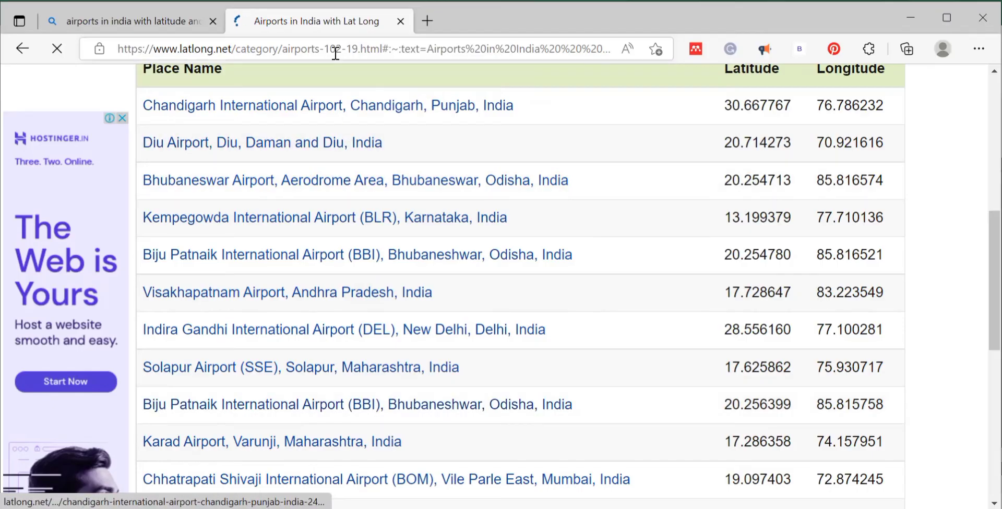
{"action": "left_click", "coordinate": [335, 50]}
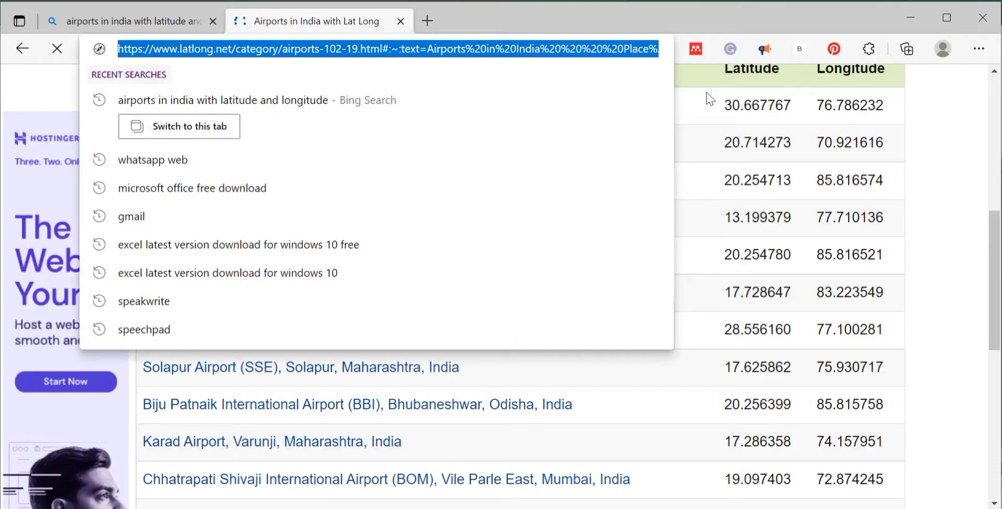
{"action": "left_click", "coordinate": [922, 186]}
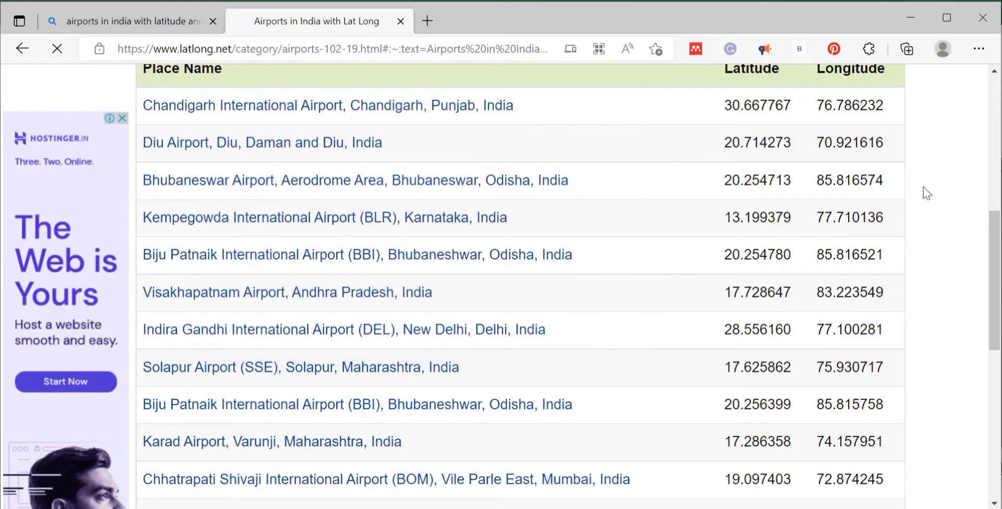
- Start an Excel From Web import using the pasted latlong.net airports address
{"action": "left_click", "coordinate": [908, 26]}
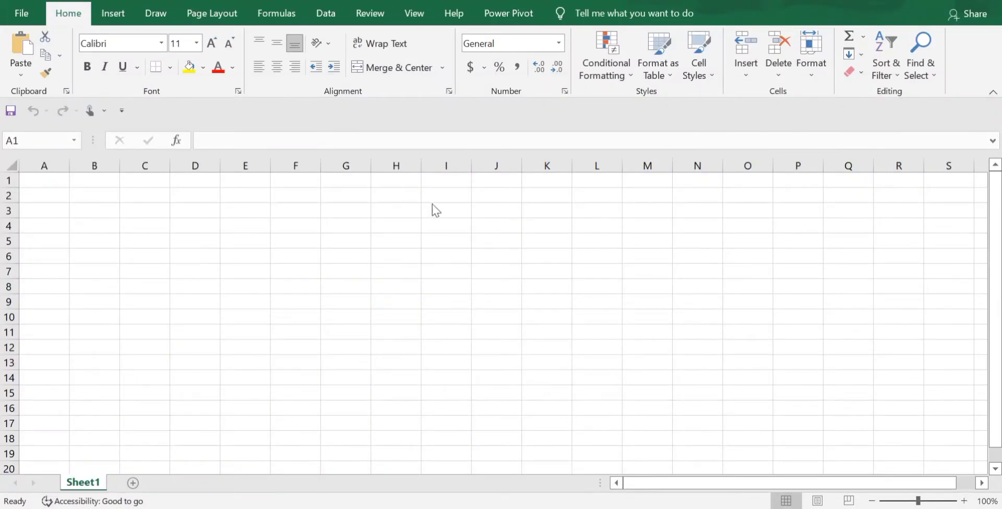
{"action": "left_click", "coordinate": [321, 19]}
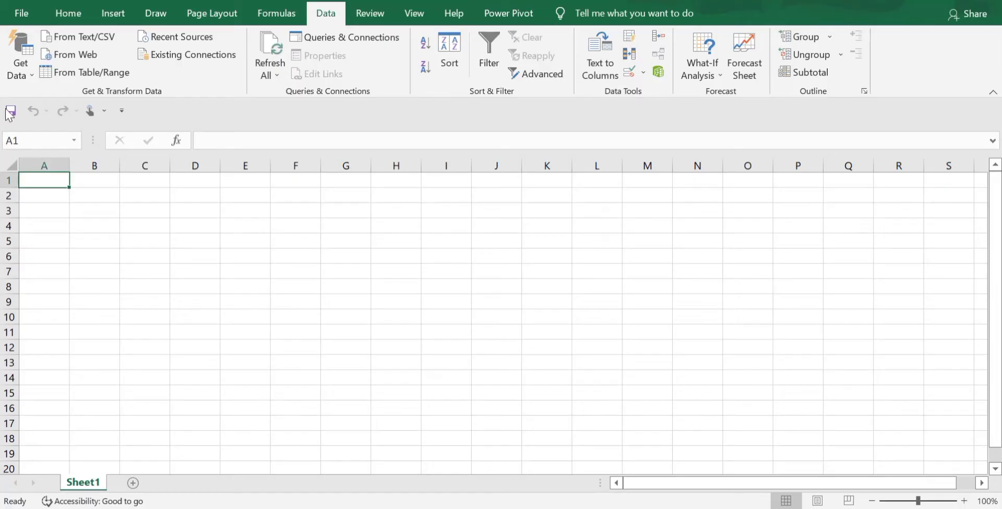
{"action": "left_click", "coordinate": [25, 77]}
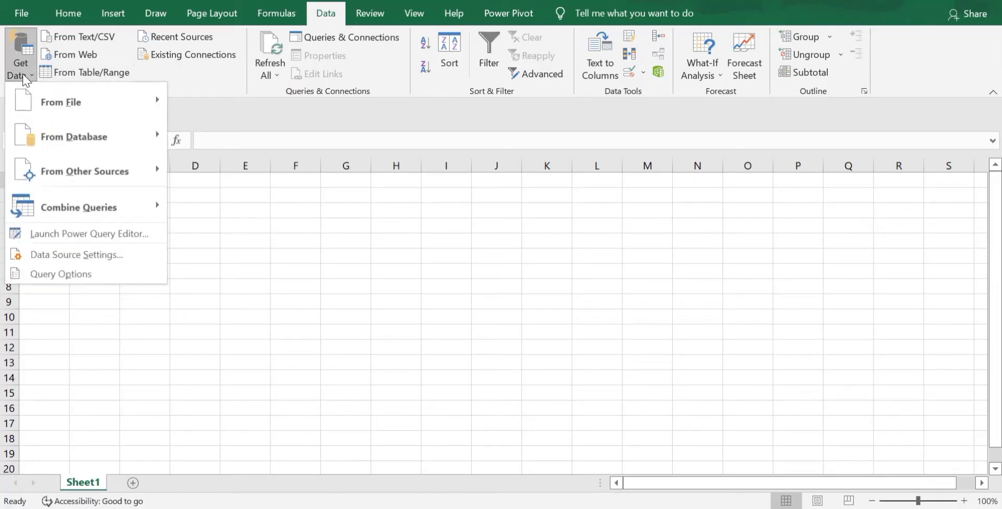
{"action": "mouse_move", "coordinate": [90, 170]}
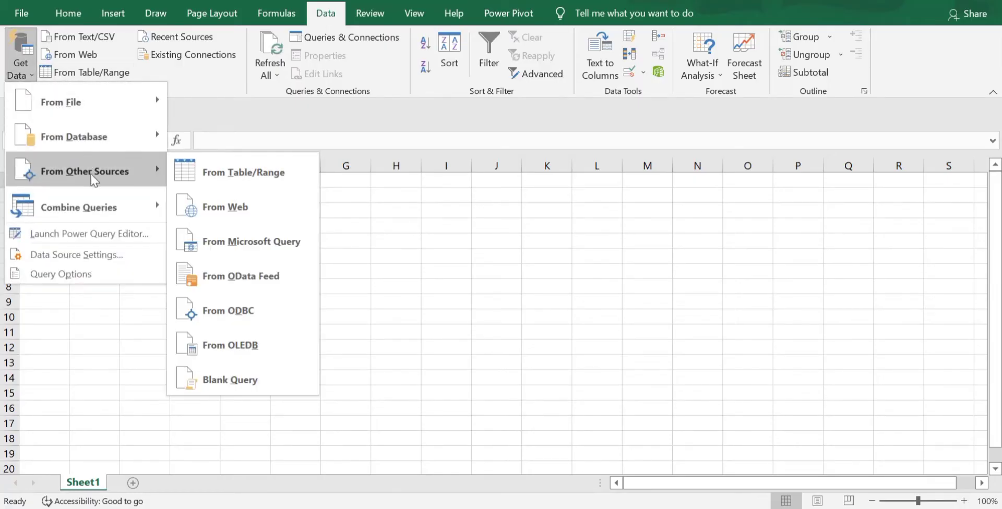
{"action": "left_click", "coordinate": [231, 209]}
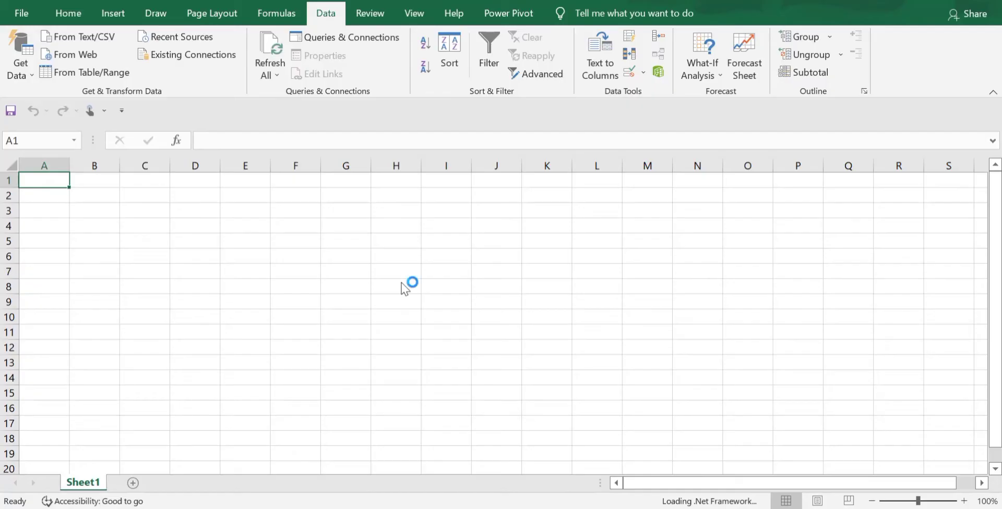
{"action": "key", "text": "ctrl+v"}
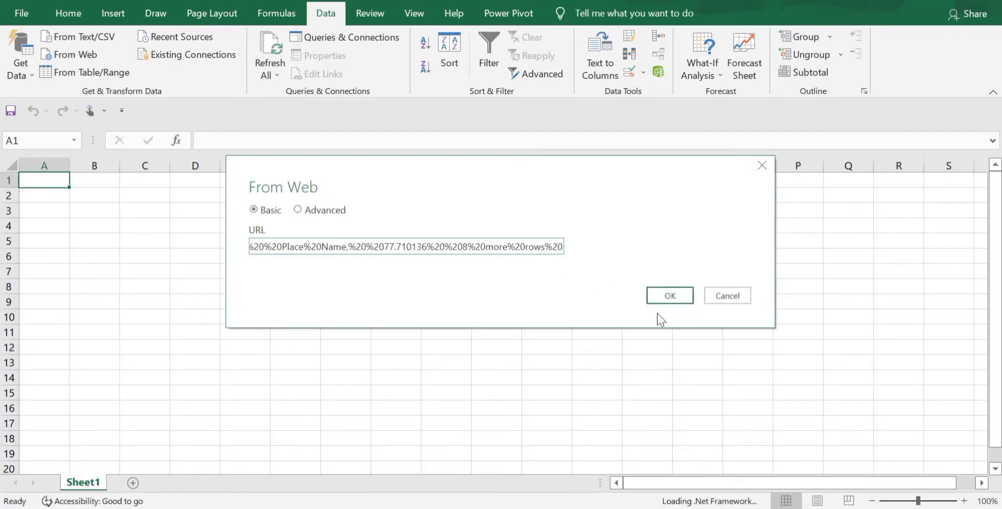
{"action": "left_click", "coordinate": [670, 296]}
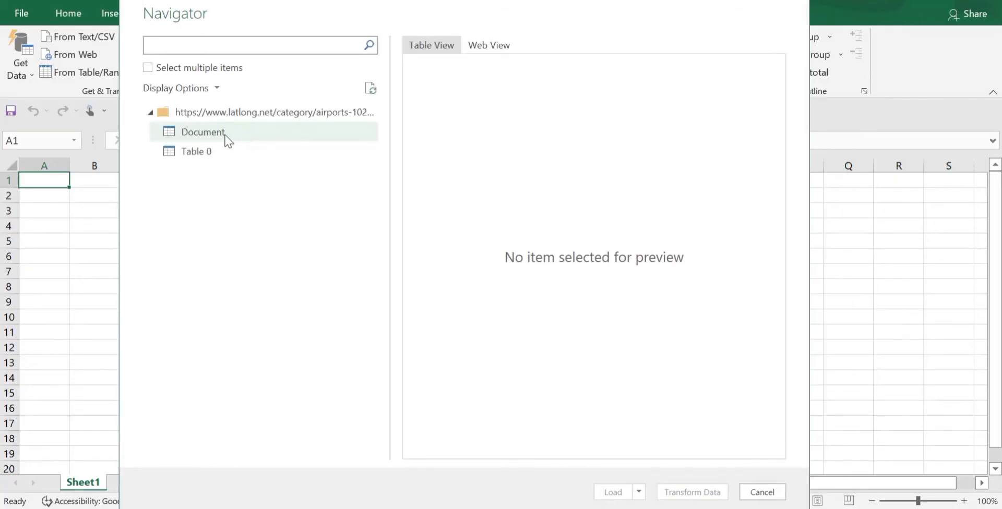
- Preview Table 0 in the Navigator and load the 12 airports into the workbook
{"action": "left_click", "coordinate": [207, 135]}
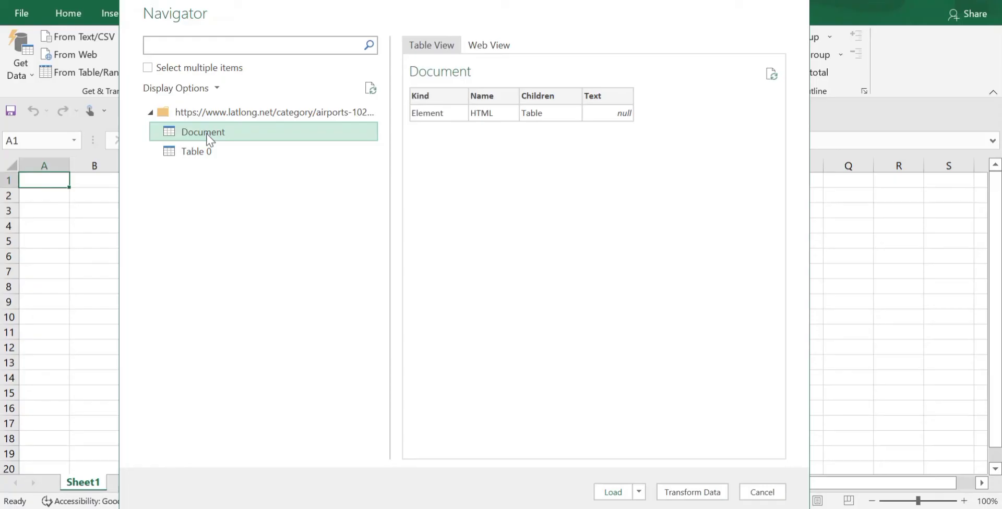
{"action": "left_click", "coordinate": [208, 152]}
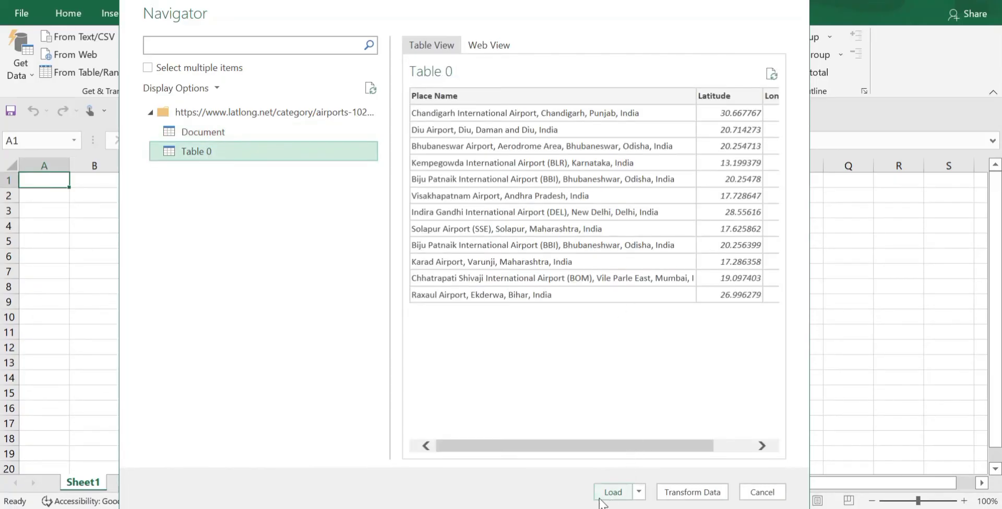
{"action": "left_click", "coordinate": [617, 494]}
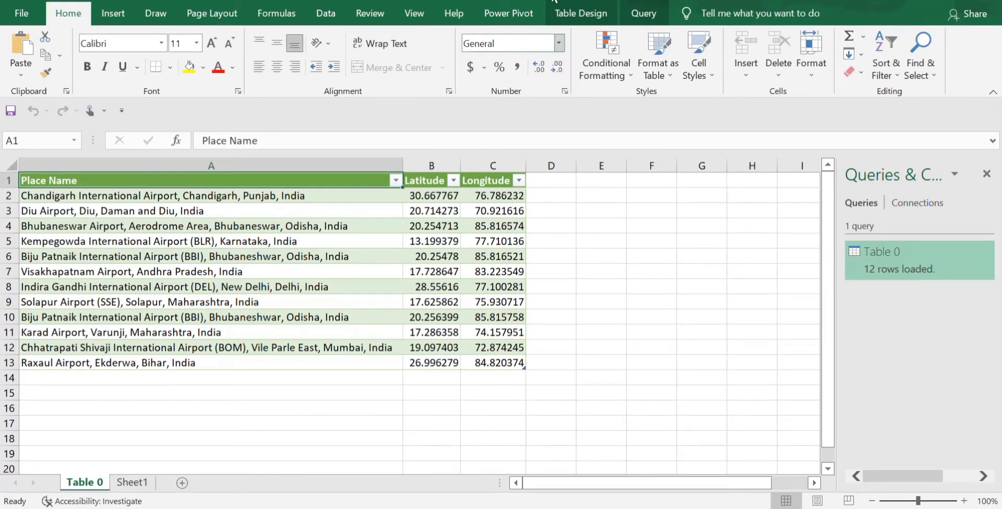
- Hide the airports table's filter buttons and launch 3D Maps with the airport data
{"action": "left_click", "coordinate": [590, 18]}
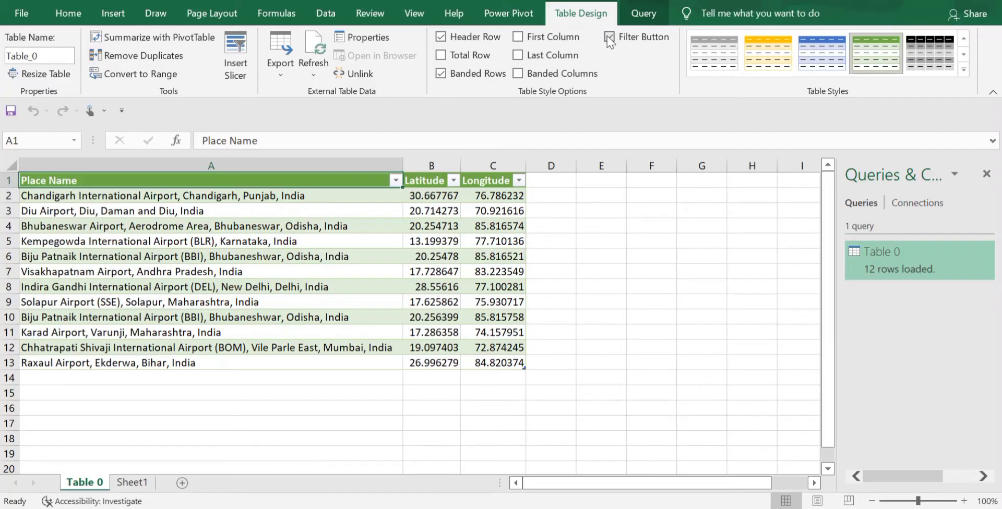
{"action": "left_click", "coordinate": [609, 38]}
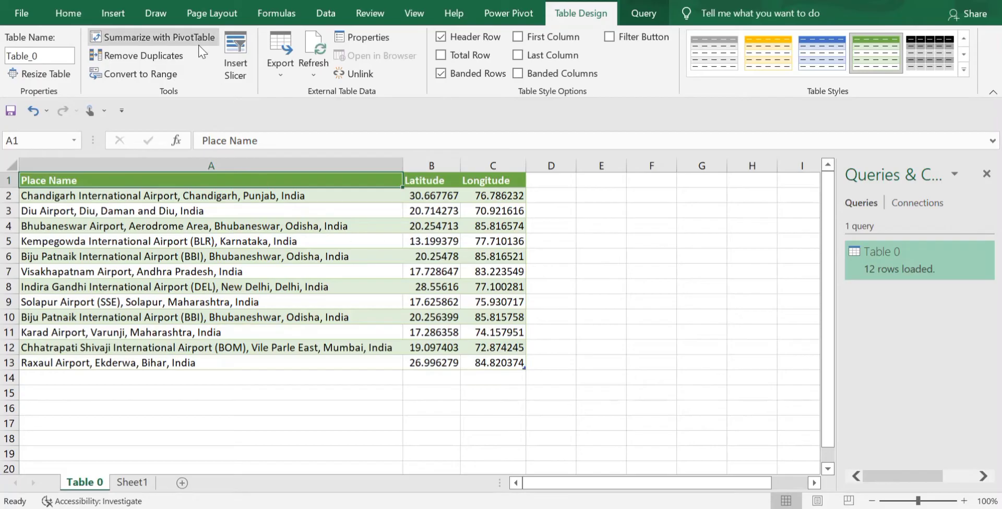
{"action": "left_click", "coordinate": [116, 14]}
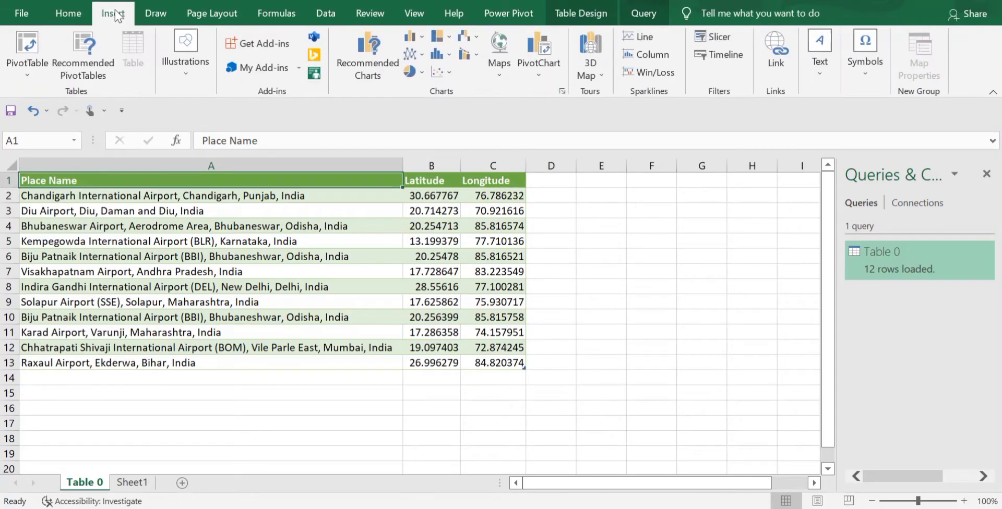
{"action": "left_click", "coordinate": [601, 78]}
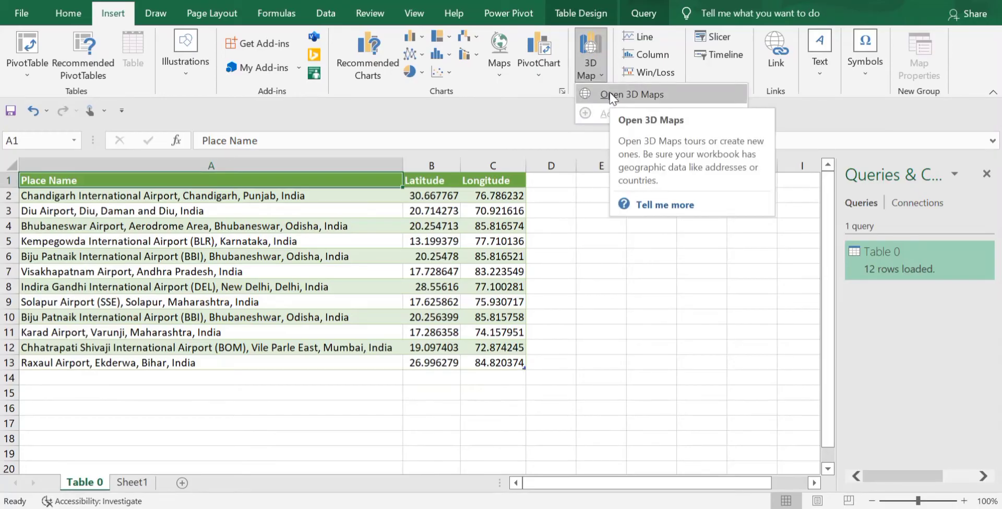
{"action": "left_click", "coordinate": [610, 95]}
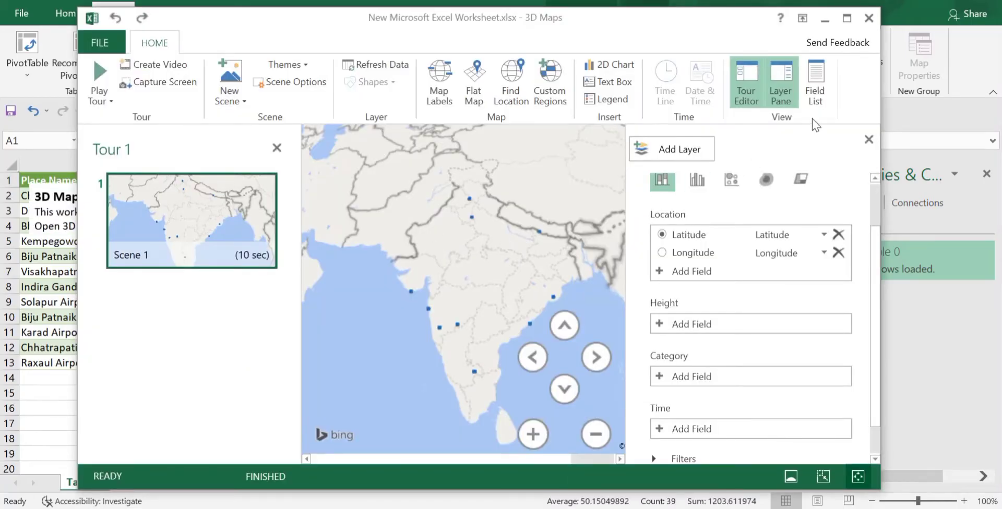
{"action": "left_click", "coordinate": [823, 20]}
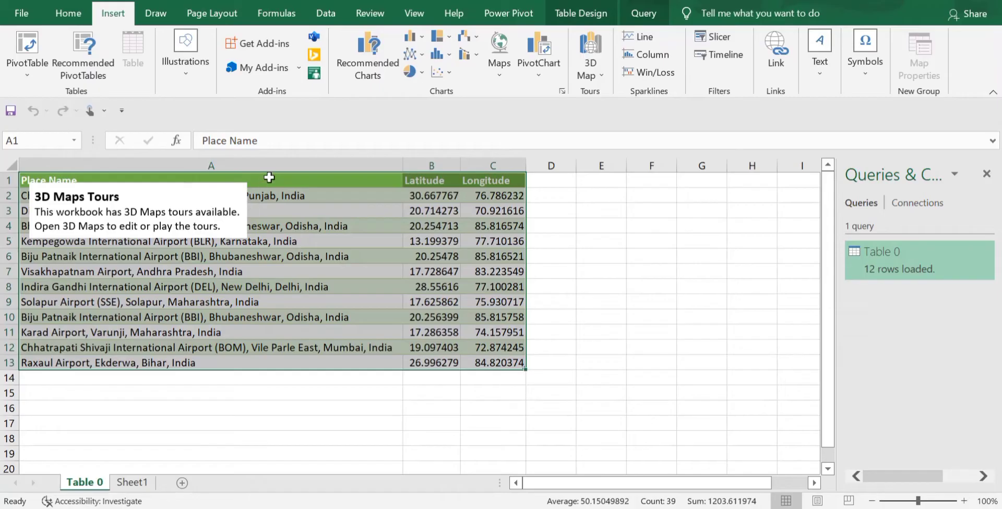
{"action": "left_click", "coordinate": [270, 178]}
{"action": "left_click", "coordinate": [272, 180]}
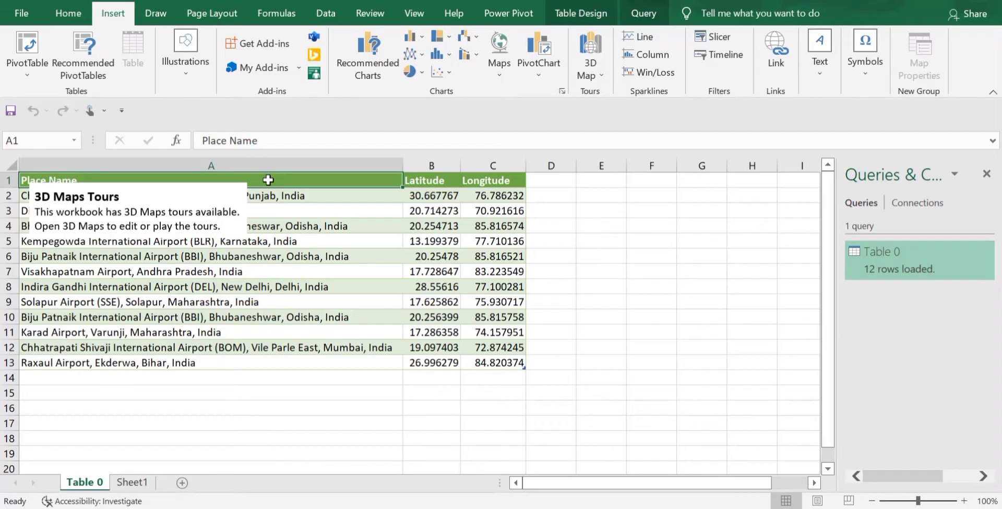
{"action": "key", "text": "ctrl+shift+Right"}
{"action": "key", "text": "ctrl+shift+Down"}
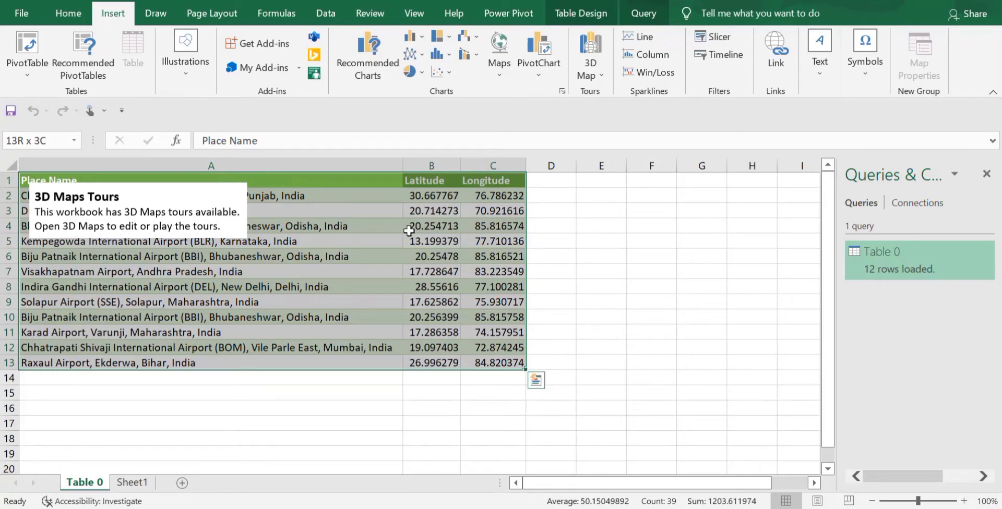
{"action": "left_click", "coordinate": [605, 78]}
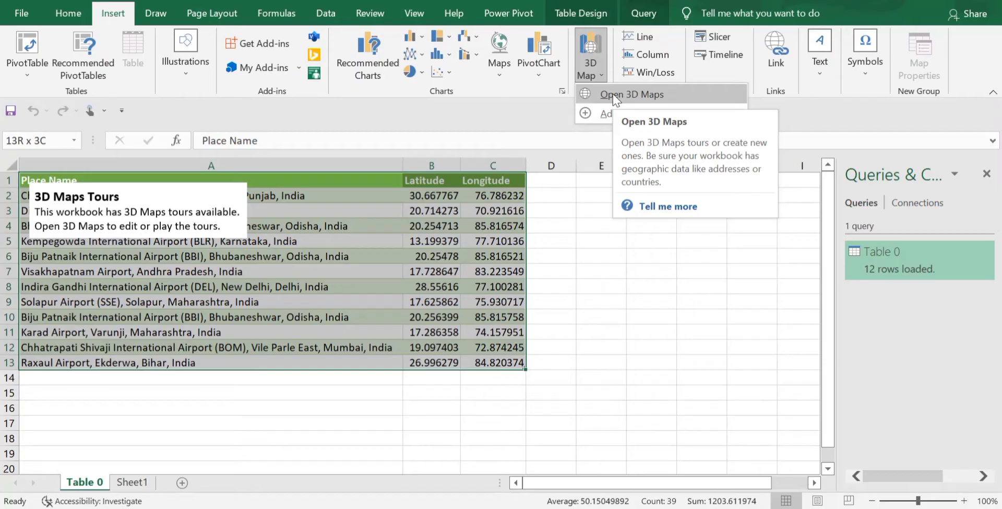
{"action": "left_click", "coordinate": [616, 97]}
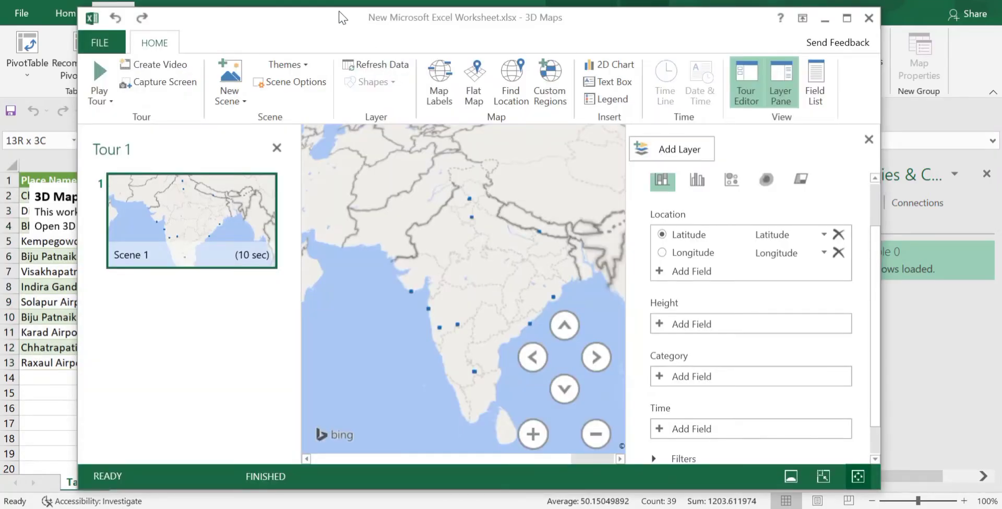
- Switch the 3D map to a flat projection with place-name labels shown
{"action": "left_click_drag", "start_coordinate": [340, 17], "coordinate": [342, 21]}
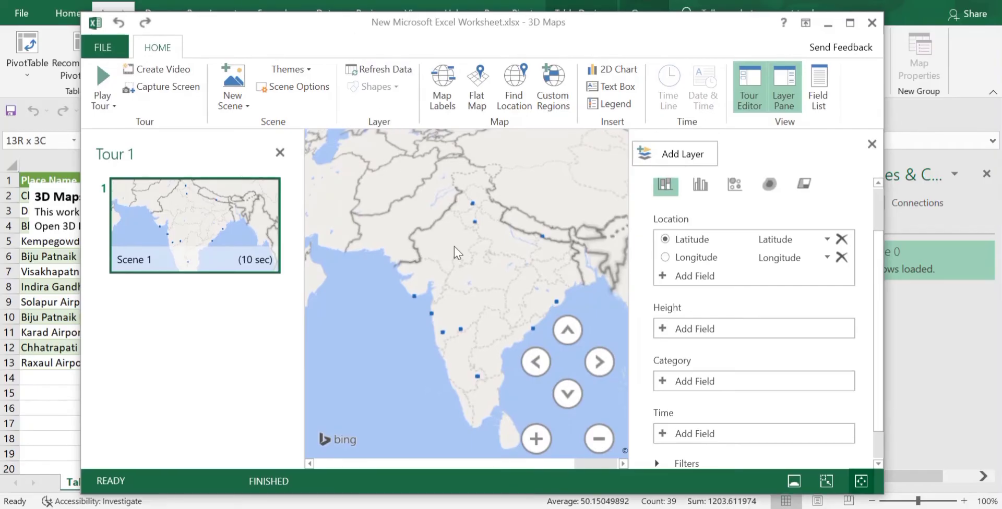
{"action": "scroll", "coordinate": [490, 229], "scroll_direction": "up", "scroll_amount": 3}
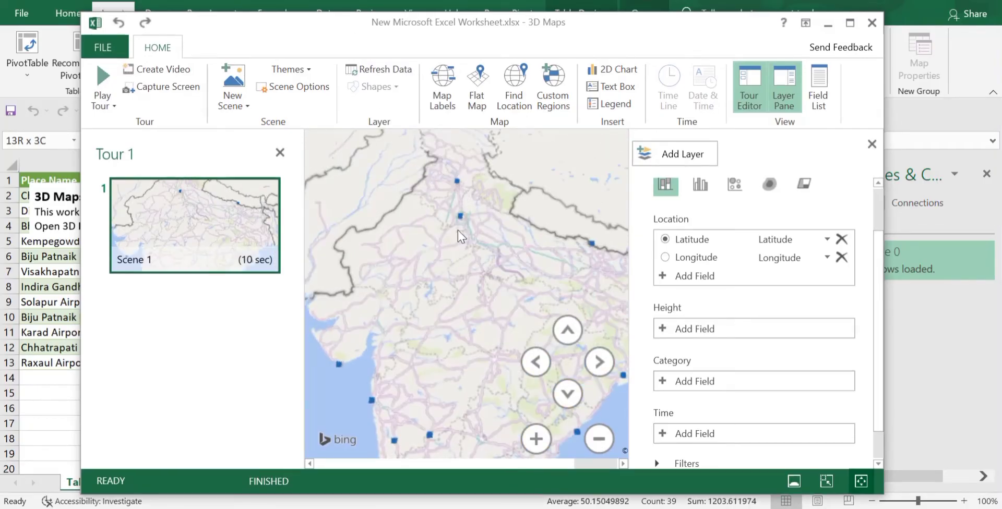
{"action": "left_click", "coordinate": [477, 99]}
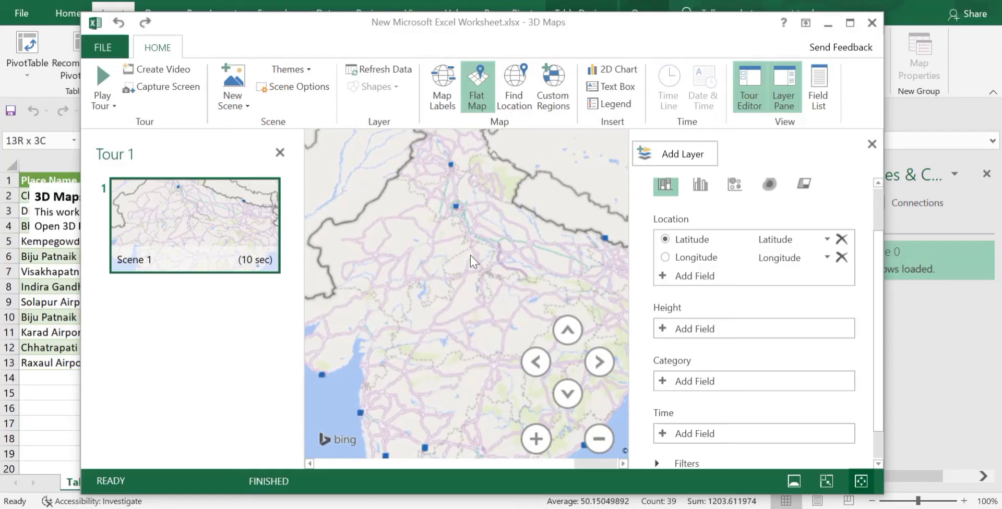
{"action": "left_click", "coordinate": [445, 88]}
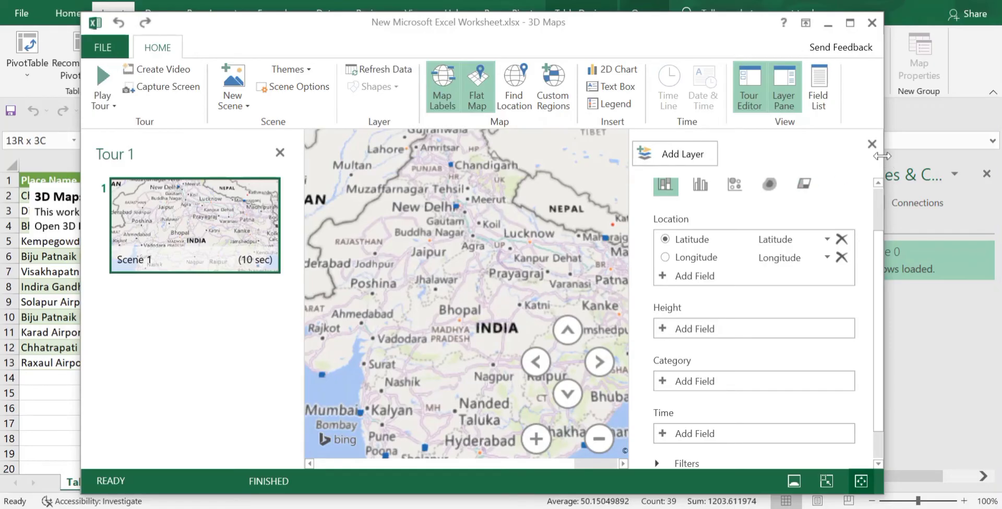
- Widen the map window, then pan, tilt and zoom to frame India
{"action": "left_click_drag", "start_coordinate": [881, 155], "coordinate": [955, 157]}
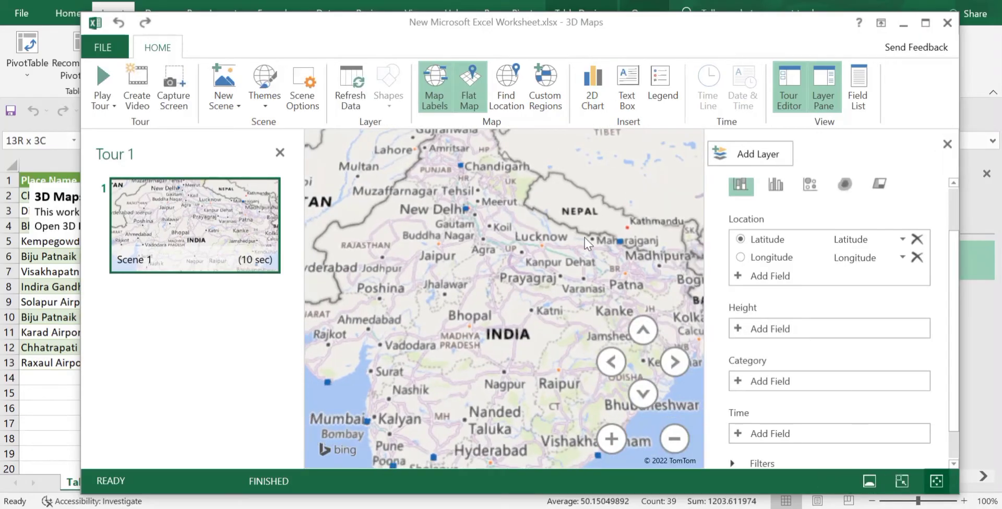
{"action": "scroll", "coordinate": [588, 243], "scroll_direction": "down", "scroll_amount": 3}
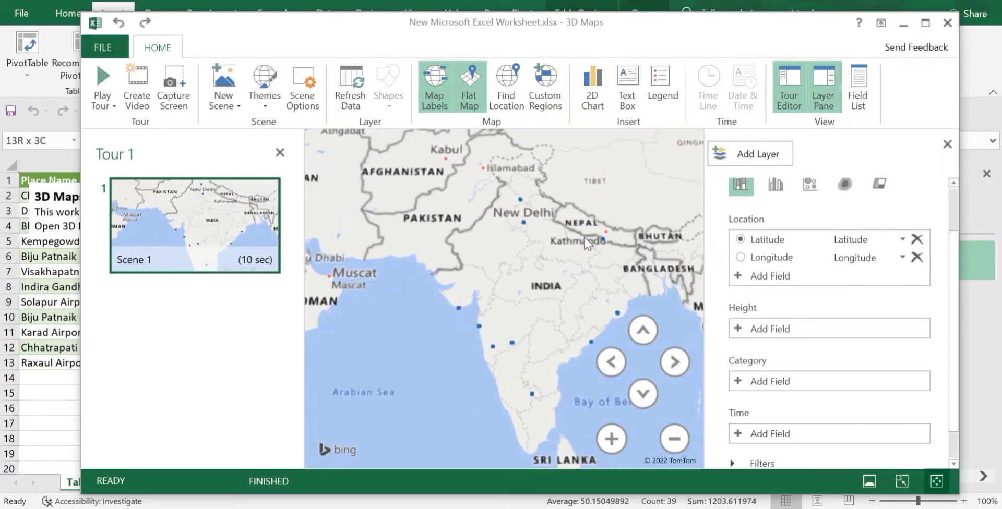
{"action": "left_click_drag", "start_coordinate": [548, 247], "coordinate": [498, 243]}
{"action": "left_click", "coordinate": [649, 392]}
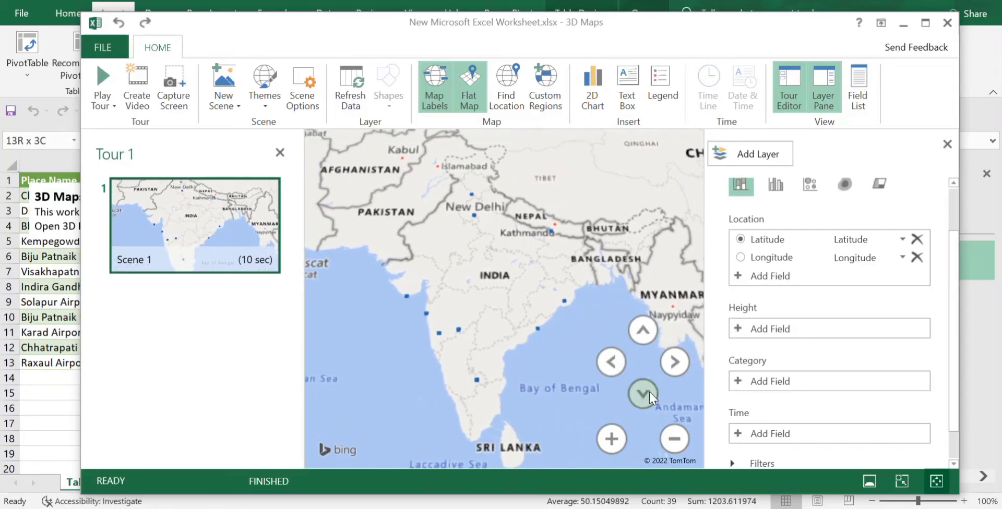
{"action": "left_click", "coordinate": [653, 330]}
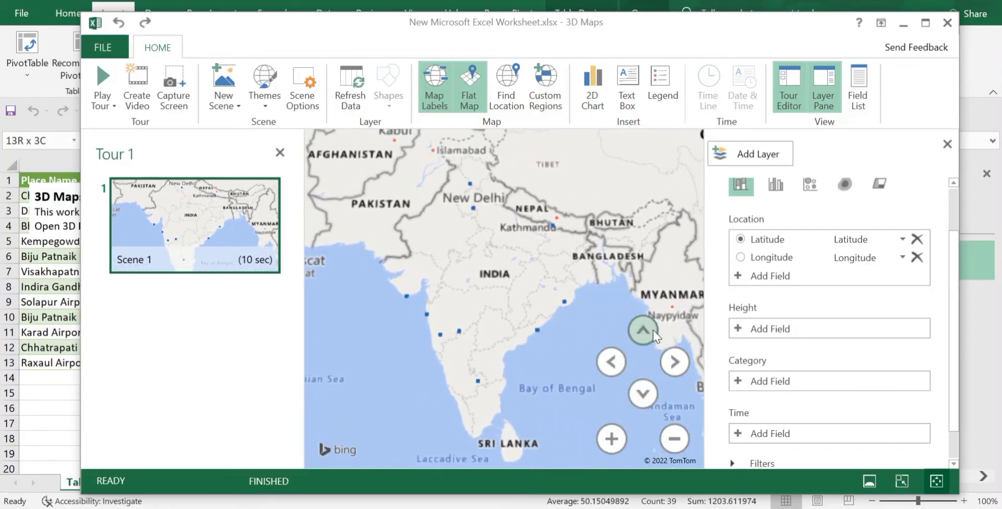
{"action": "left_click", "coordinate": [612, 443]}
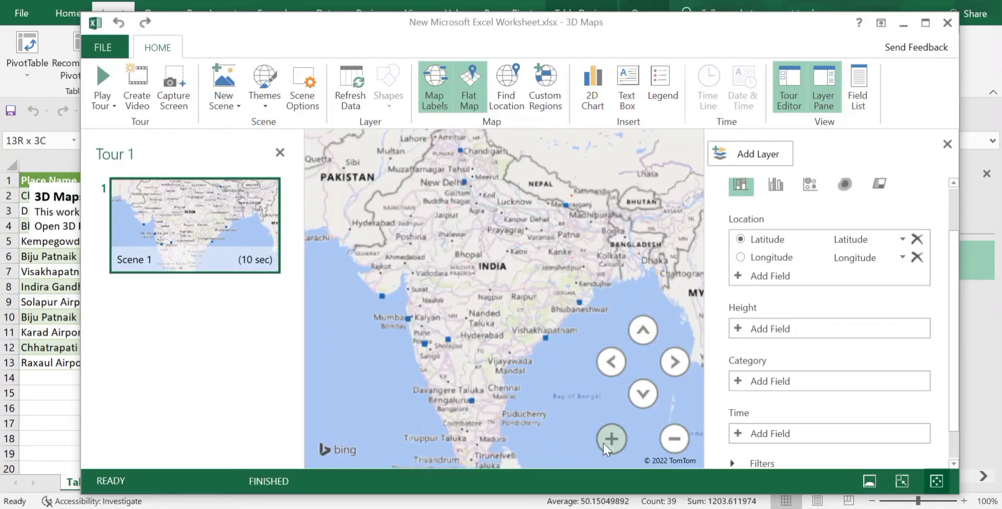
{"action": "left_click", "coordinate": [604, 442]}
{"action": "left_click", "coordinate": [684, 448]}
- Show the airports as bubbles and shrink their size to 89%, keeping opacity at 100%
{"action": "left_click", "coordinate": [809, 185]}
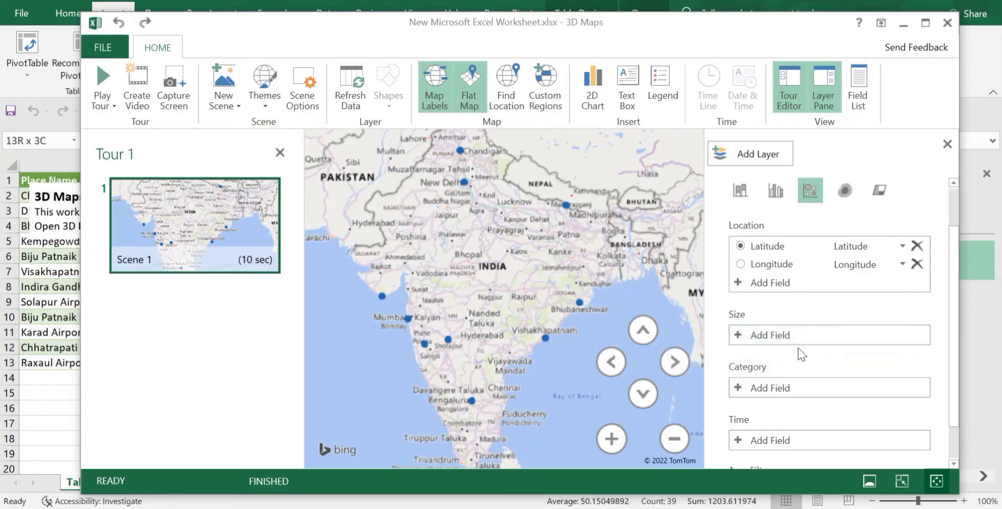
{"action": "scroll", "coordinate": [797, 349], "scroll_direction": "down", "scroll_amount": 2}
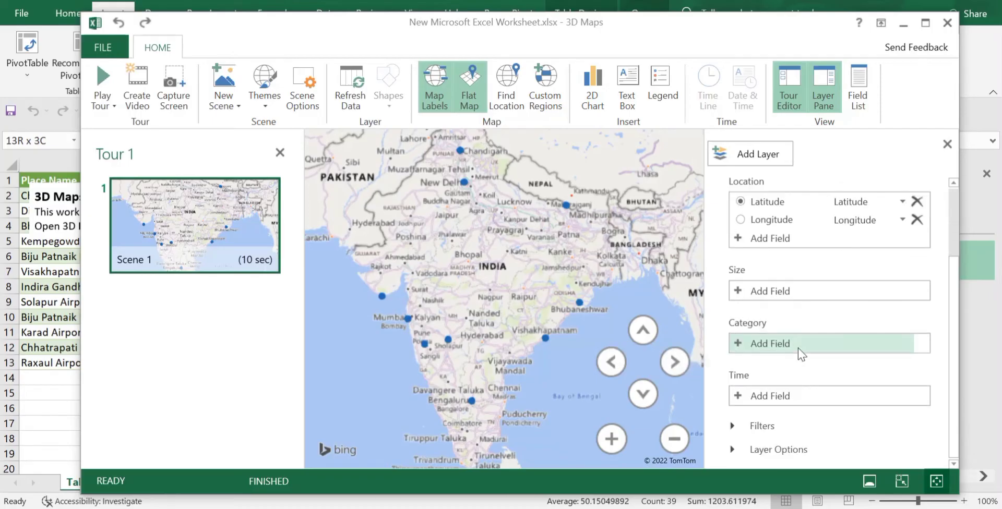
{"action": "left_click", "coordinate": [734, 425]}
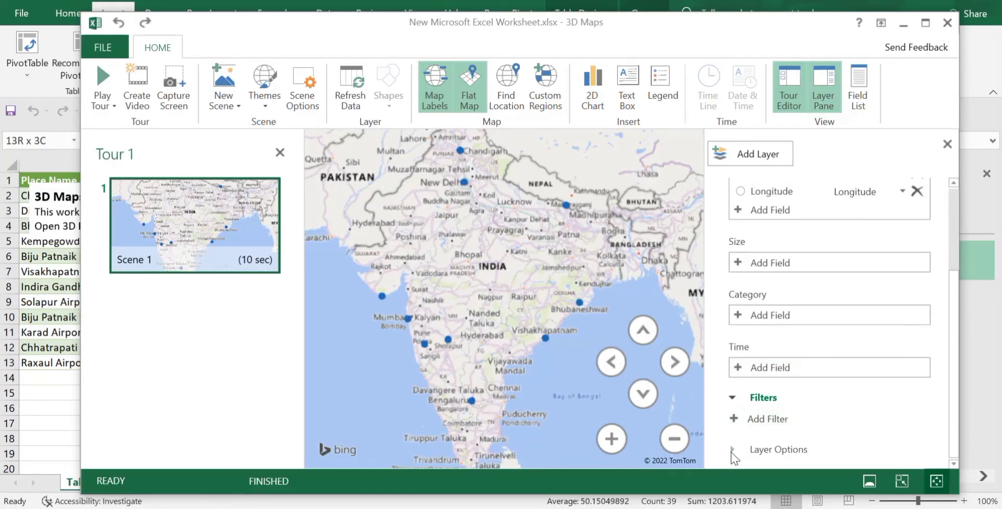
{"action": "left_click", "coordinate": [732, 451]}
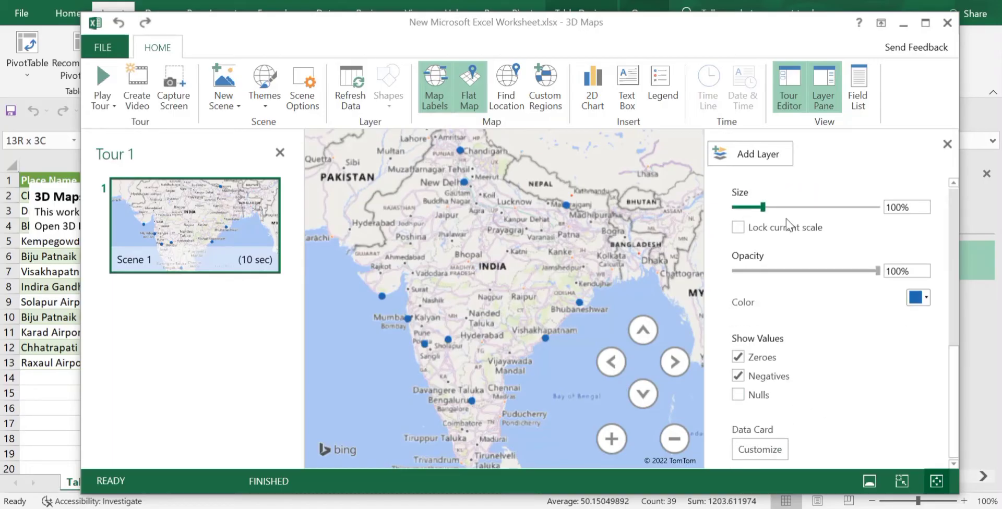
{"action": "mouse_move", "coordinate": [758, 206]}
{"action": "left_mouse_down"}
{"action": "mouse_move", "coordinate": [796, 206]}
{"action": "mouse_move", "coordinate": [756, 205]}
{"action": "left_mouse_up"}
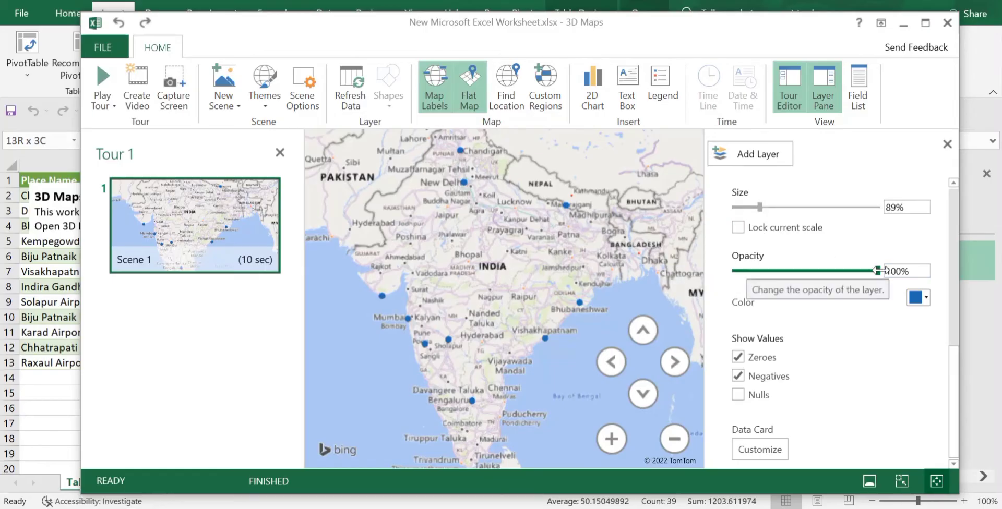
{"action": "mouse_move", "coordinate": [877, 270]}
{"action": "left_mouse_down"}
{"action": "mouse_move", "coordinate": [824, 273]}
{"action": "mouse_move", "coordinate": [886, 274]}
{"action": "left_mouse_up"}
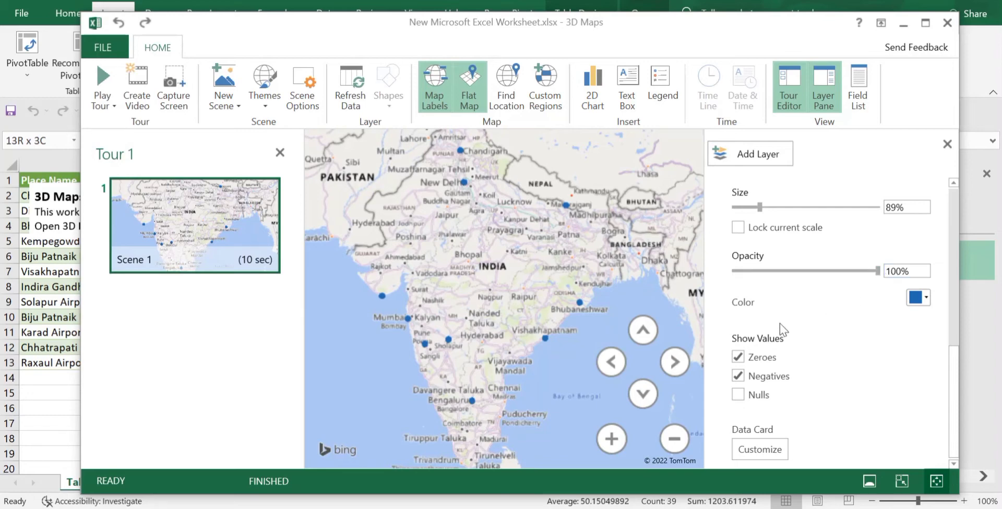
{"action": "scroll", "coordinate": [785, 361], "scroll_direction": "up", "scroll_amount": 10}
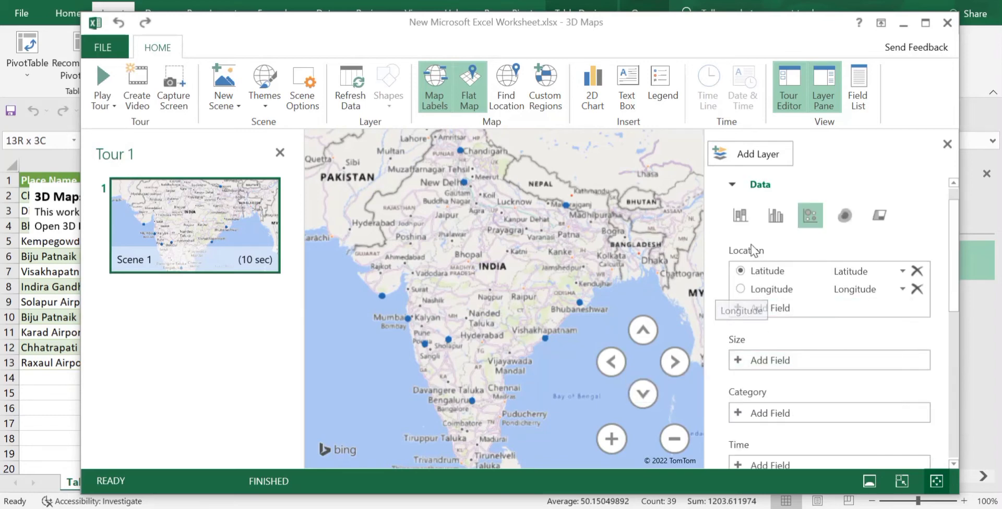
- Switch the layer to Stacked Column, try Place Name count as Height, then remove it
{"action": "left_click", "coordinate": [744, 225]}
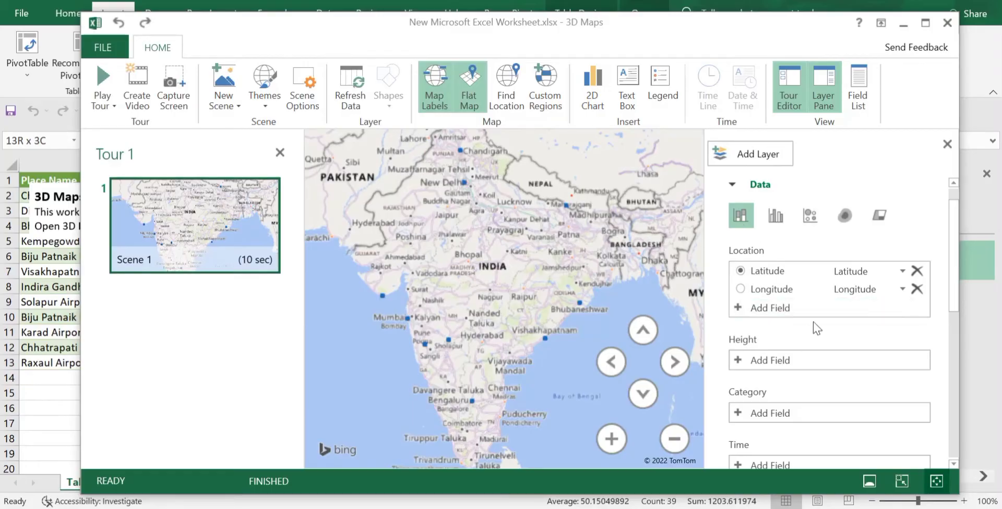
{"action": "scroll", "coordinate": [813, 321], "scroll_direction": "down", "scroll_amount": 1}
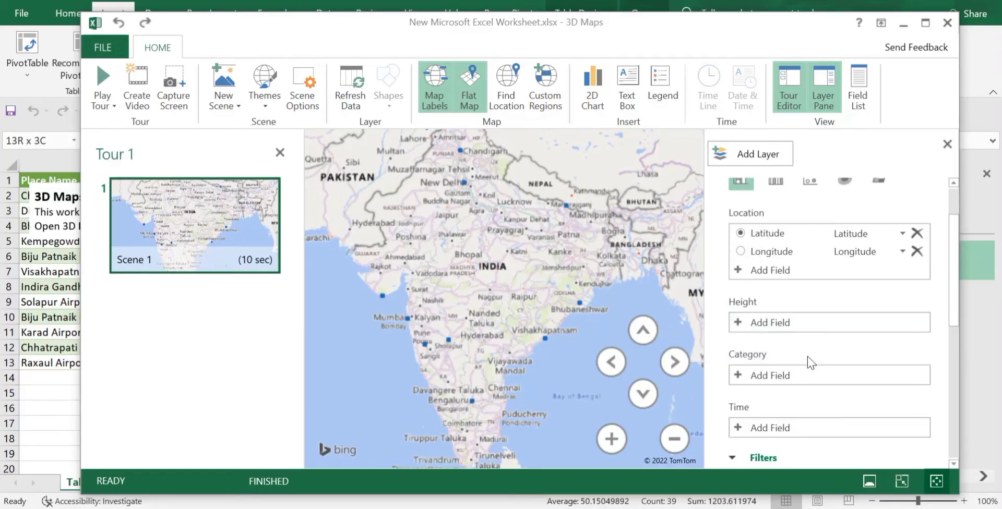
{"action": "scroll", "coordinate": [807, 356], "scroll_direction": "down", "scroll_amount": 1}
{"action": "left_click", "coordinate": [739, 287]}
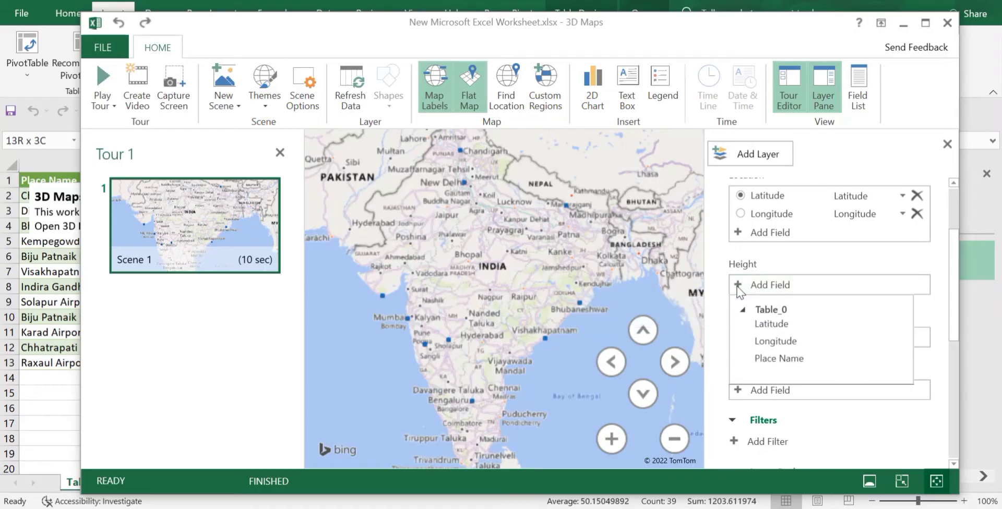
{"action": "left_click", "coordinate": [770, 359]}
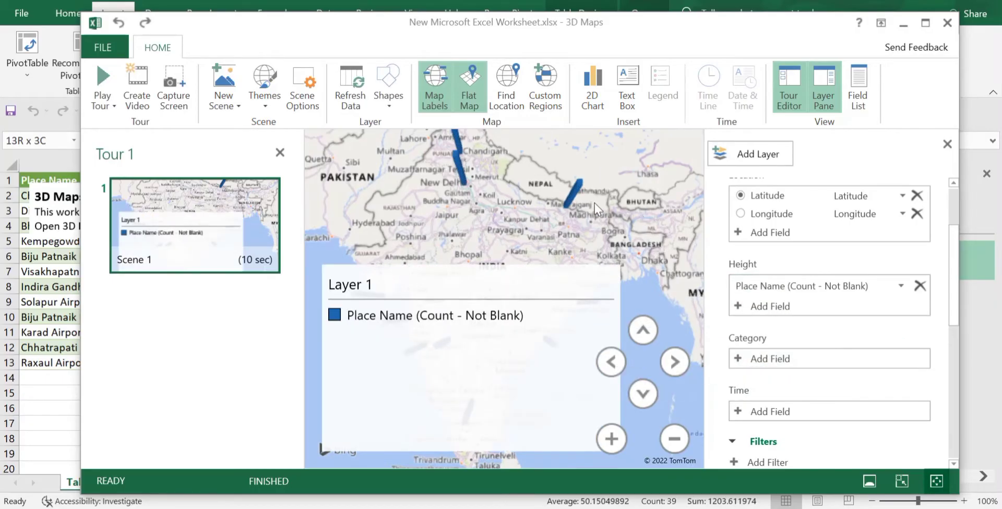
{"action": "mouse_move", "coordinate": [579, 186]}
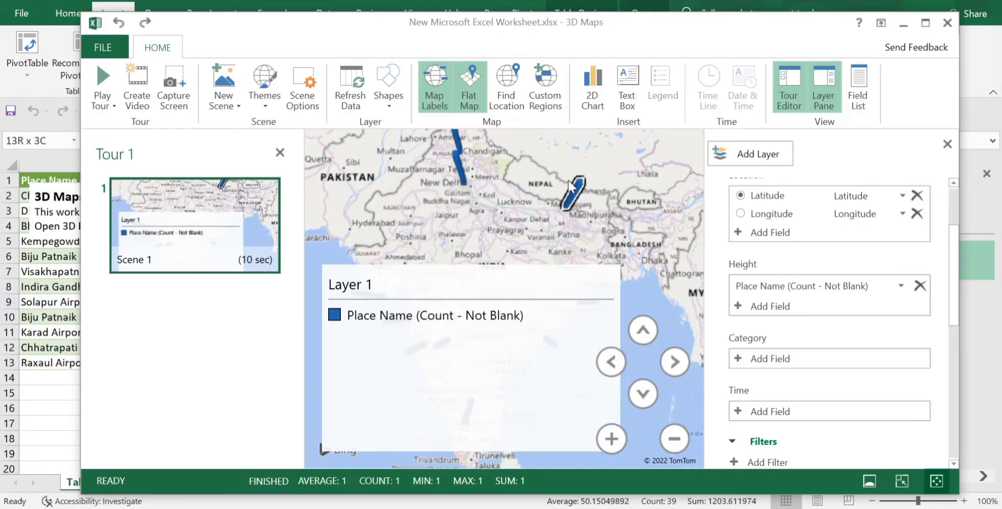
{"action": "scroll", "coordinate": [775, 330], "scroll_direction": "down", "scroll_amount": 5}
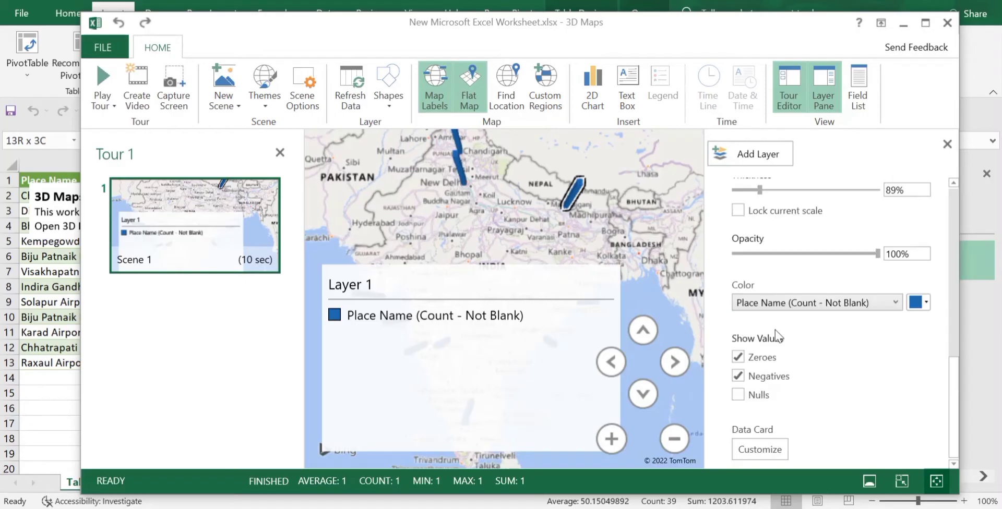
{"action": "scroll", "coordinate": [775, 330], "scroll_direction": "up", "scroll_amount": 5}
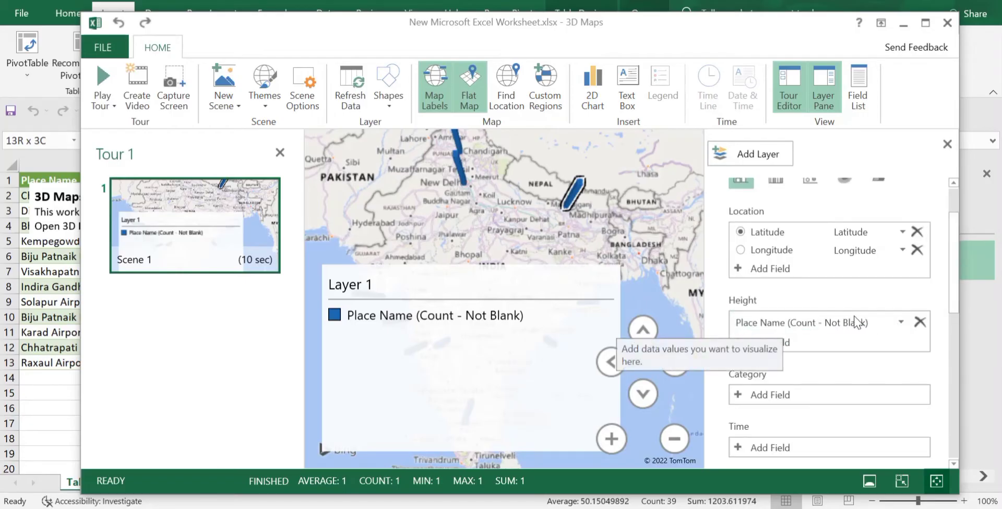
{"action": "left_click", "coordinate": [920, 321]}
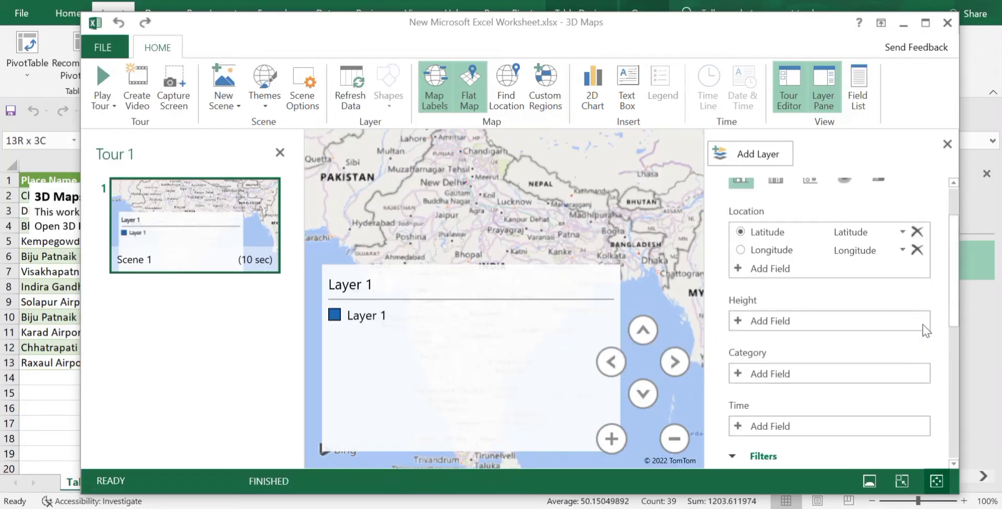
{"action": "scroll", "coordinate": [793, 286], "scroll_direction": "down", "scroll_amount": 1}
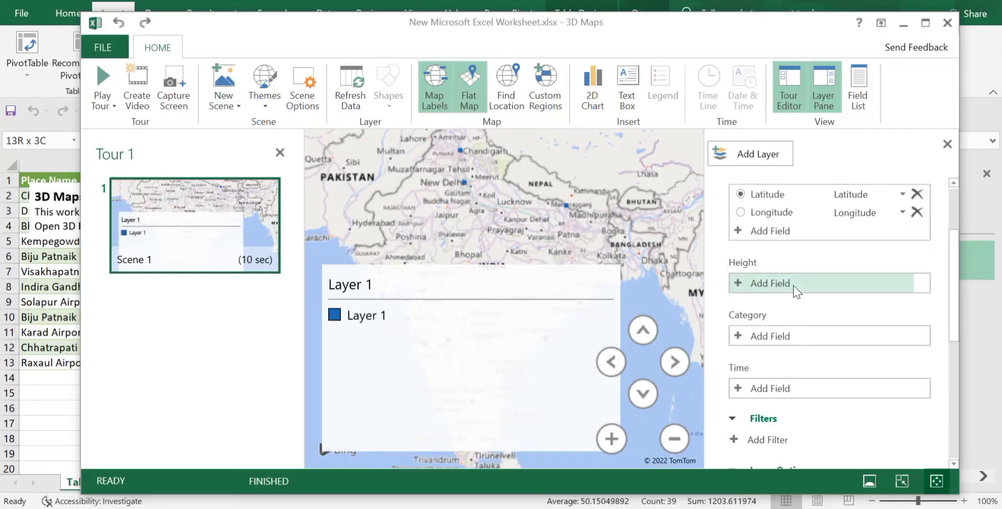
- Categorise the airport columns by Place Name
{"action": "left_click", "coordinate": [739, 338]}
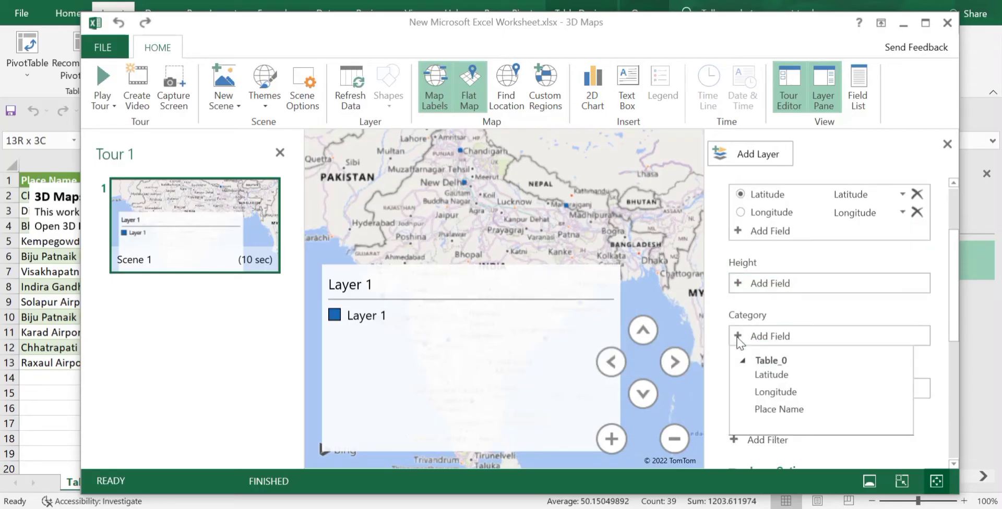
{"action": "left_click", "coordinate": [773, 411]}
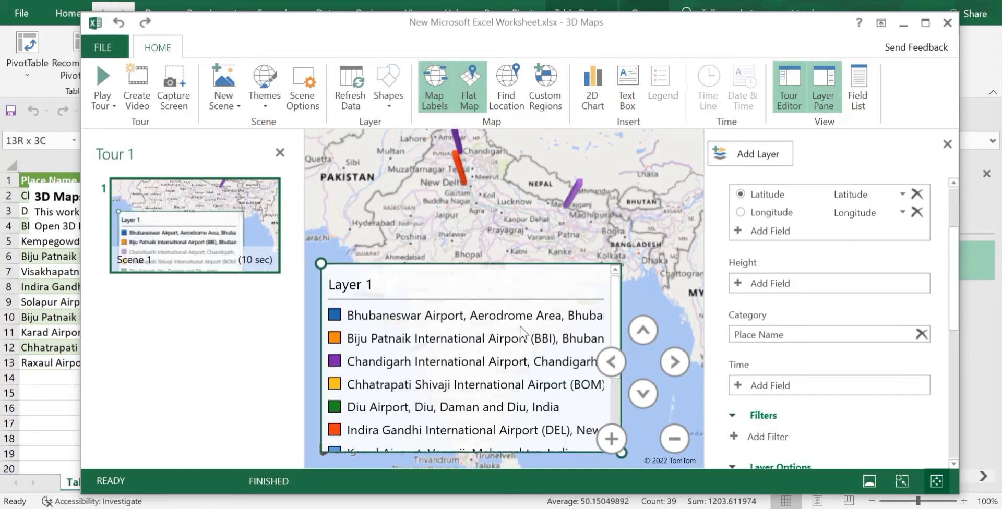
{"action": "scroll", "coordinate": [520, 331], "scroll_direction": "down", "scroll_amount": 3}
{"action": "scroll", "coordinate": [520, 331], "scroll_direction": "up", "scroll_amount": 3}
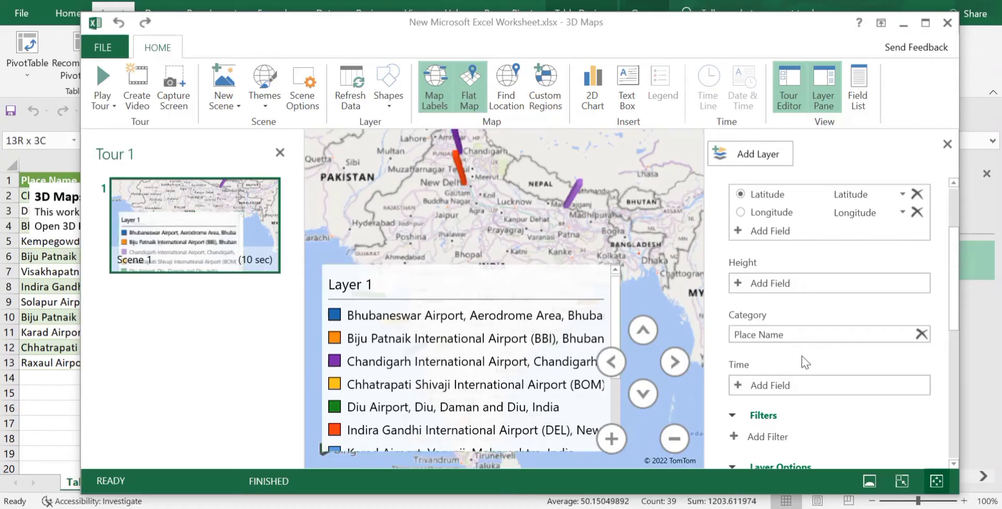
{"action": "scroll", "coordinate": [801, 356], "scroll_direction": "down", "scroll_amount": 5}
{"action": "scroll", "coordinate": [802, 356], "scroll_direction": "up", "scroll_amount": 8}
{"action": "scroll", "coordinate": [801, 356], "scroll_direction": "down", "scroll_amount": 1}
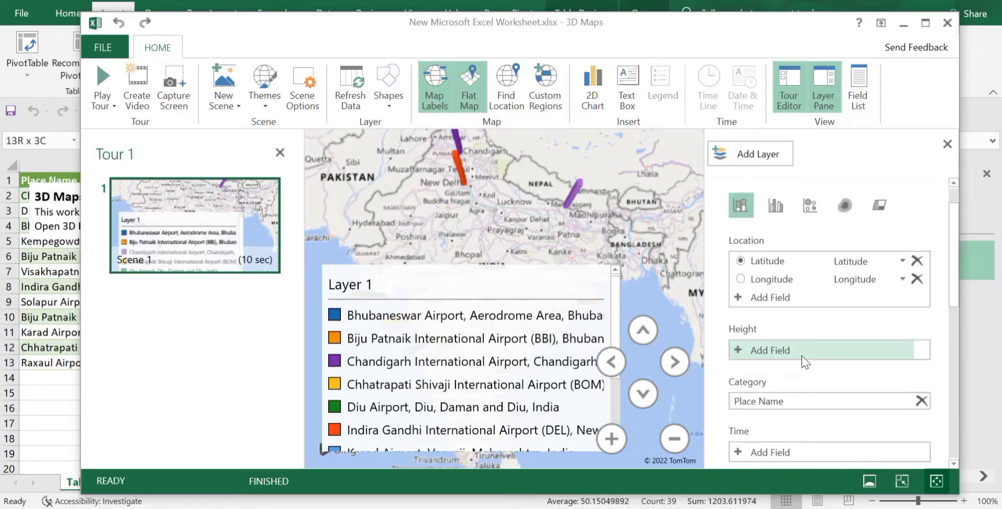
{"action": "scroll", "coordinate": [790, 399], "scroll_direction": "down", "scroll_amount": 4}
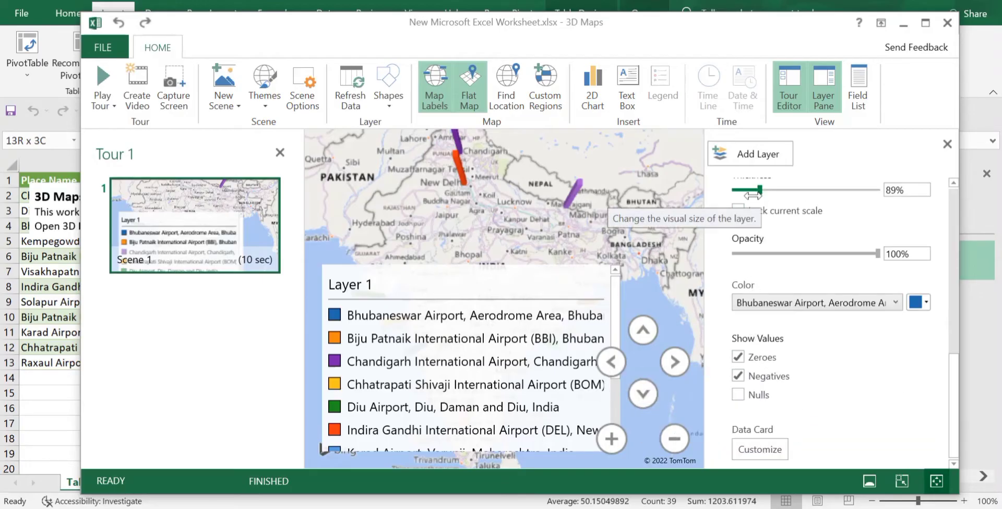
{"action": "scroll", "coordinate": [753, 195], "scroll_direction": "up", "scroll_amount": 4}
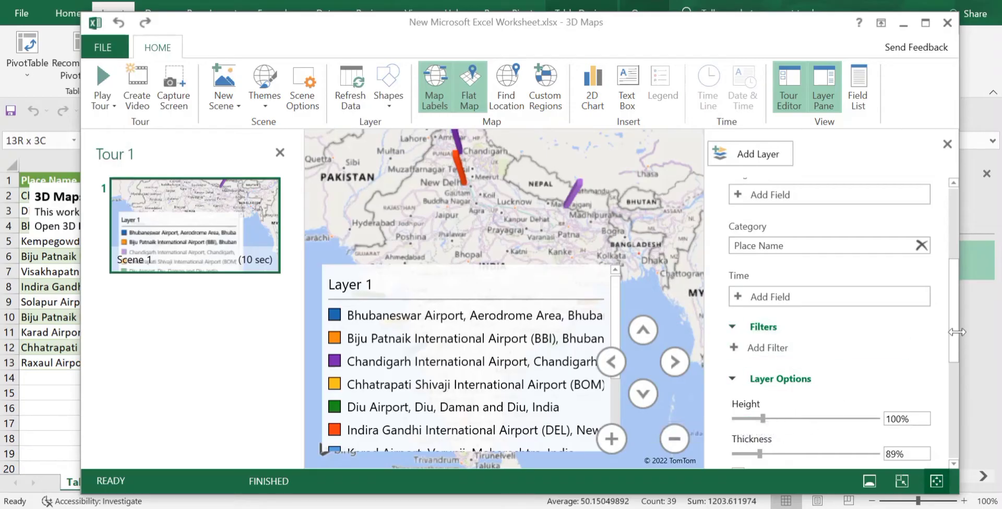
- Set layer Height to 0% with Thickness at 89%, flattening columns into dots
{"action": "left_click_drag", "start_coordinate": [950, 331], "coordinate": [950, 371]}
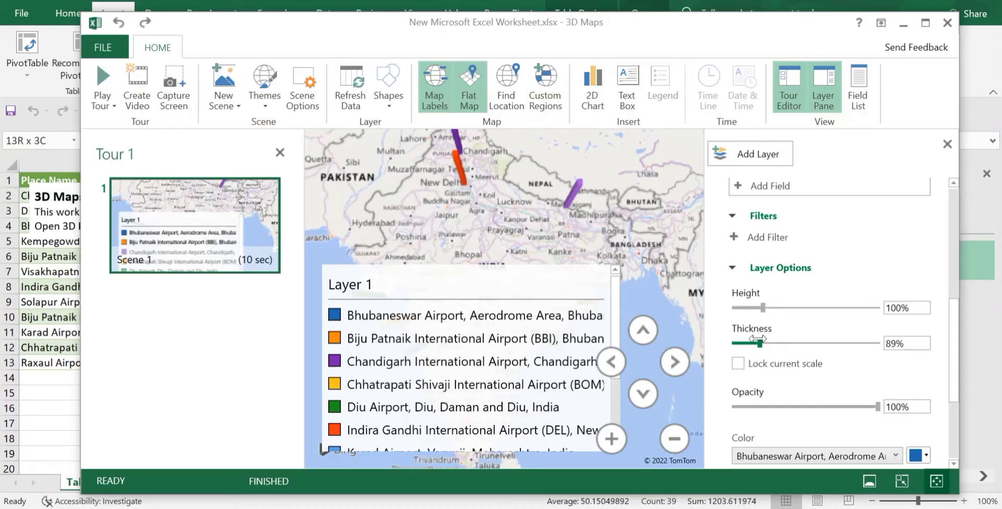
{"action": "mouse_move", "coordinate": [759, 343]}
{"action": "left_mouse_down"}
{"action": "mouse_move", "coordinate": [722, 343]}
{"action": "mouse_move", "coordinate": [757, 343]}
{"action": "left_mouse_up"}
{"action": "left_click_drag", "start_coordinate": [763, 308], "coordinate": [699, 309]}
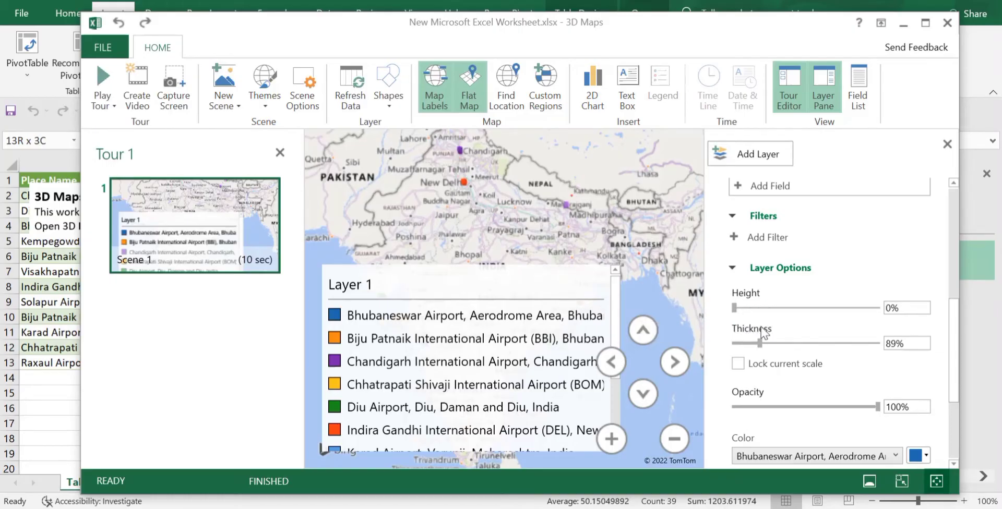
{"action": "scroll", "coordinate": [805, 358], "scroll_direction": "down", "scroll_amount": 3}
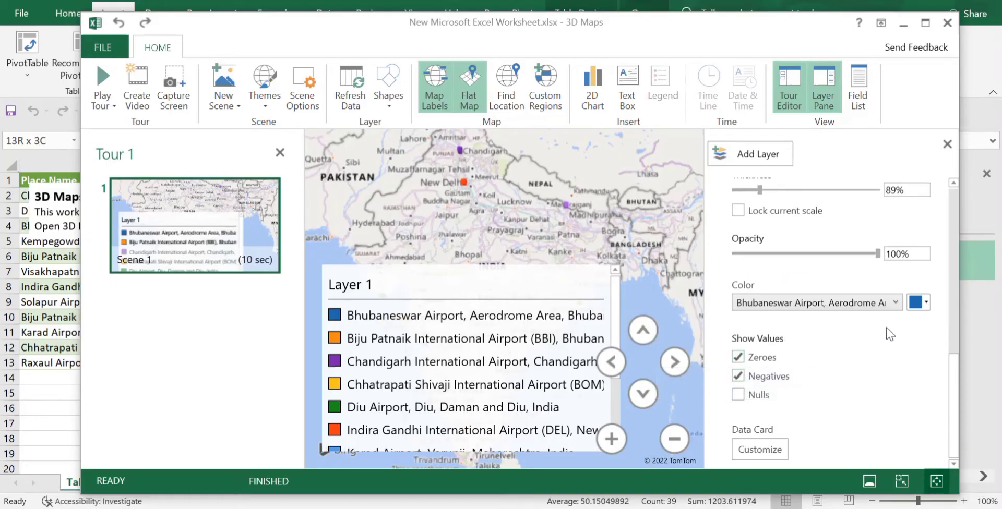
{"action": "left_click", "coordinate": [895, 303]}
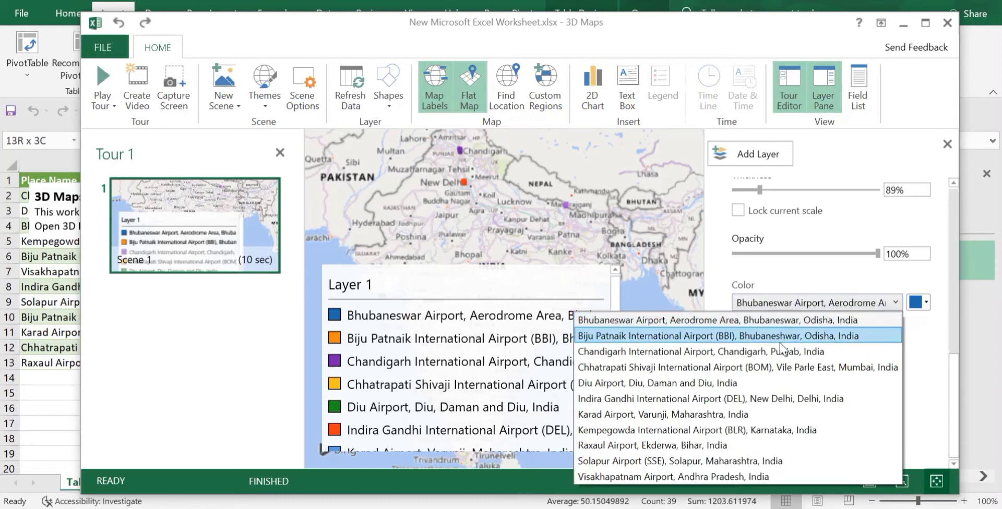
{"action": "left_click", "coordinate": [780, 337]}
{"action": "left_click", "coordinate": [927, 302]}
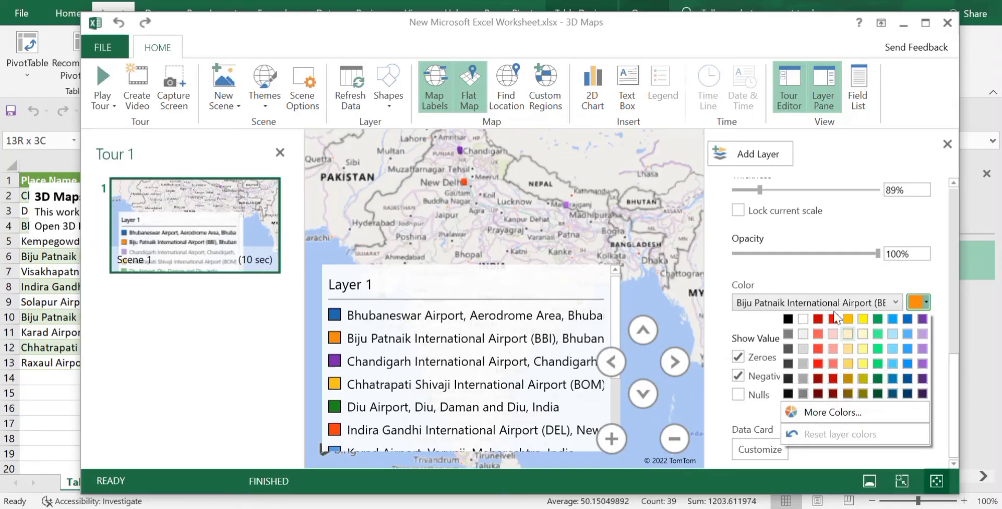
{"action": "left_click", "coordinate": [896, 303]}
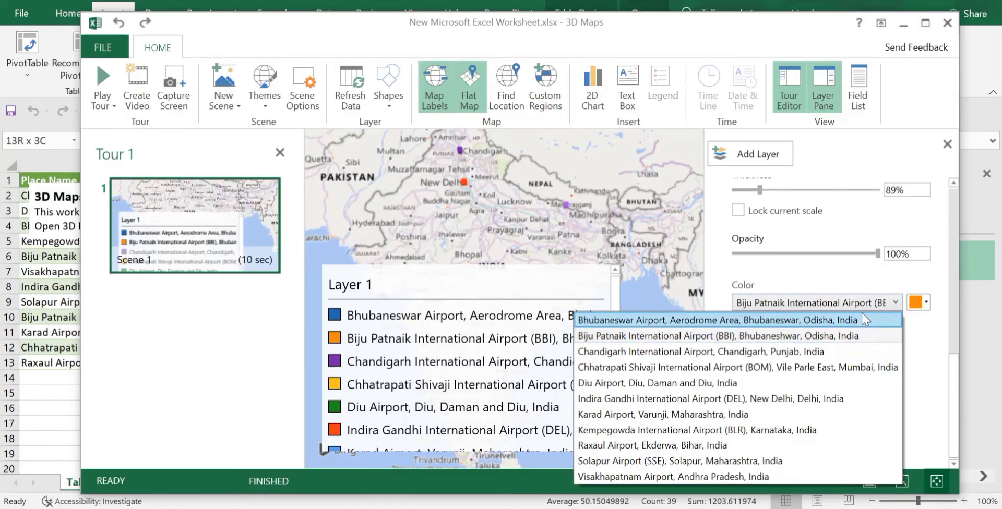
{"action": "left_click", "coordinate": [856, 320]}
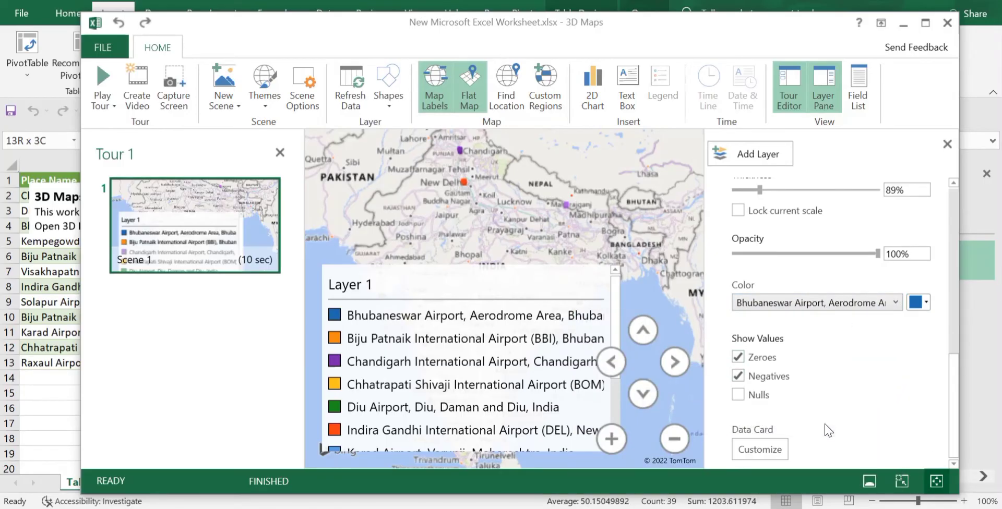
{"action": "scroll", "coordinate": [819, 344], "scroll_direction": "up", "scroll_amount": 10}
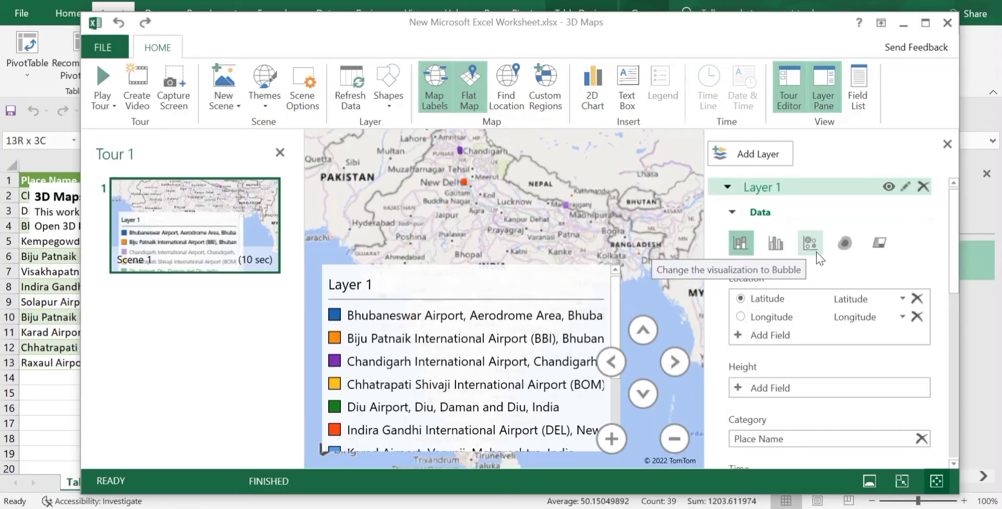
- Try the Heat Map and Region visualizations, dismiss the warning, and return to Stacked Column
{"action": "left_click", "coordinate": [844, 243]}
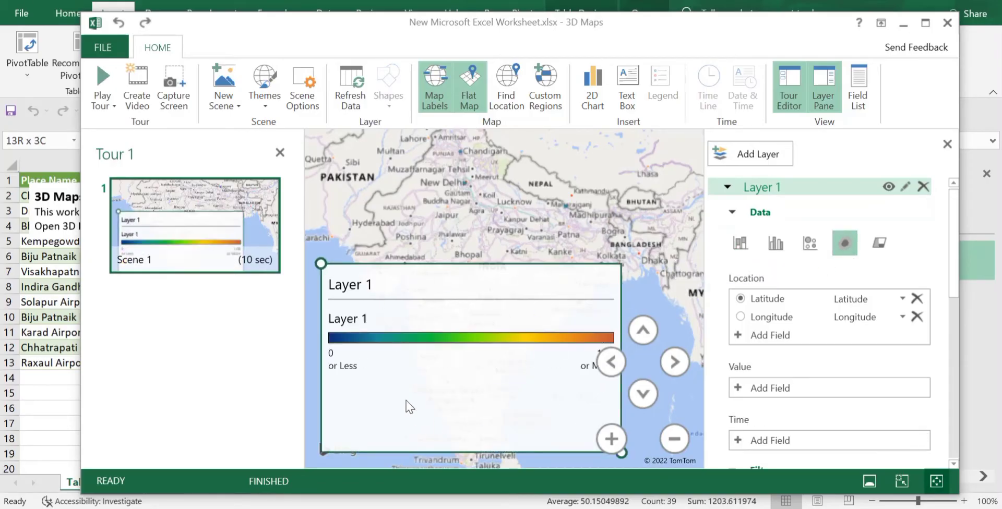
{"action": "left_click", "coordinate": [880, 244]}
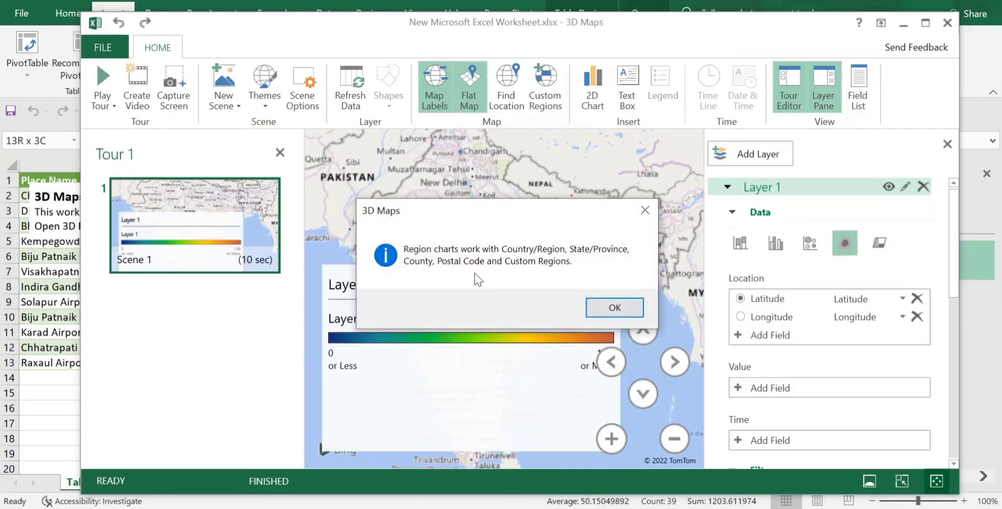
{"action": "left_click", "coordinate": [618, 312]}
{"action": "left_click", "coordinate": [740, 243]}
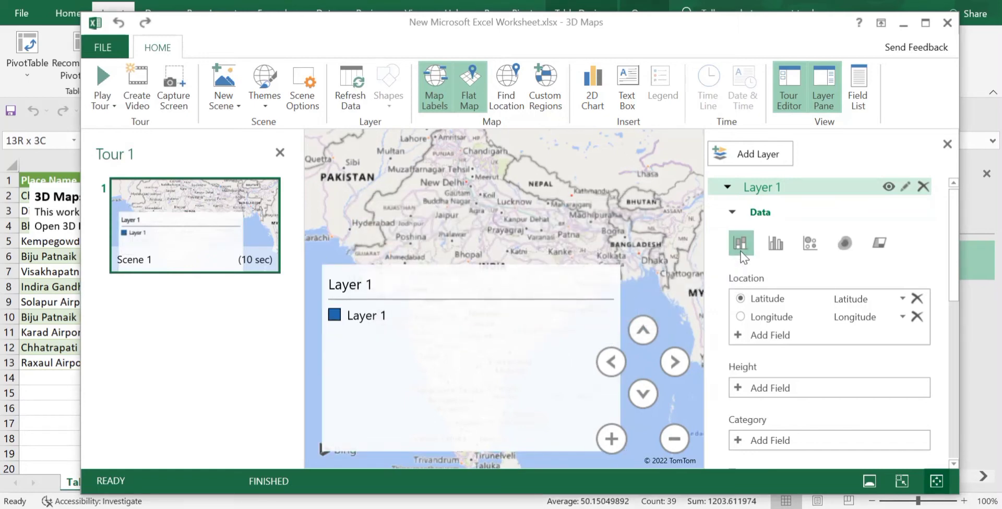
- Switch the layer to Bubble and set Category to Place Name
{"action": "left_click", "coordinate": [813, 246]}
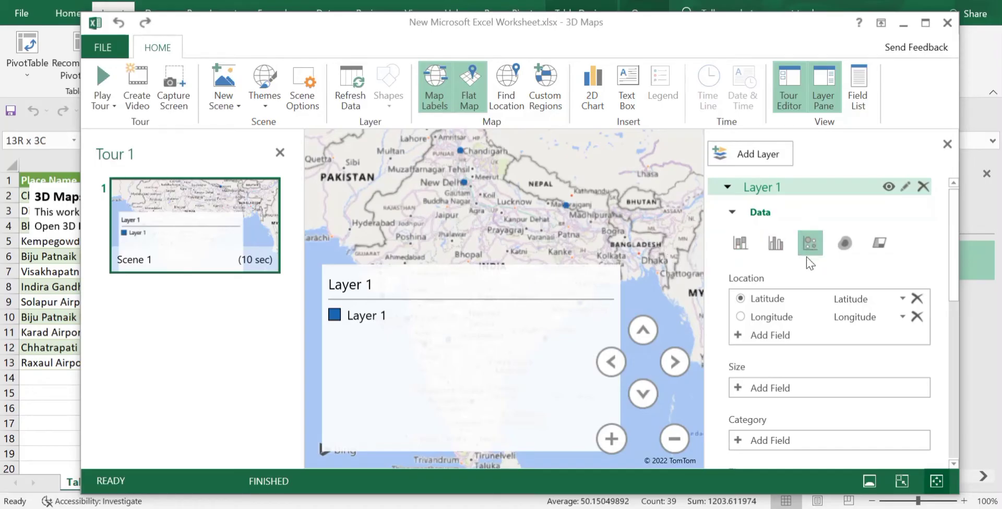
{"action": "scroll", "coordinate": [784, 264], "scroll_direction": "down", "scroll_amount": 1}
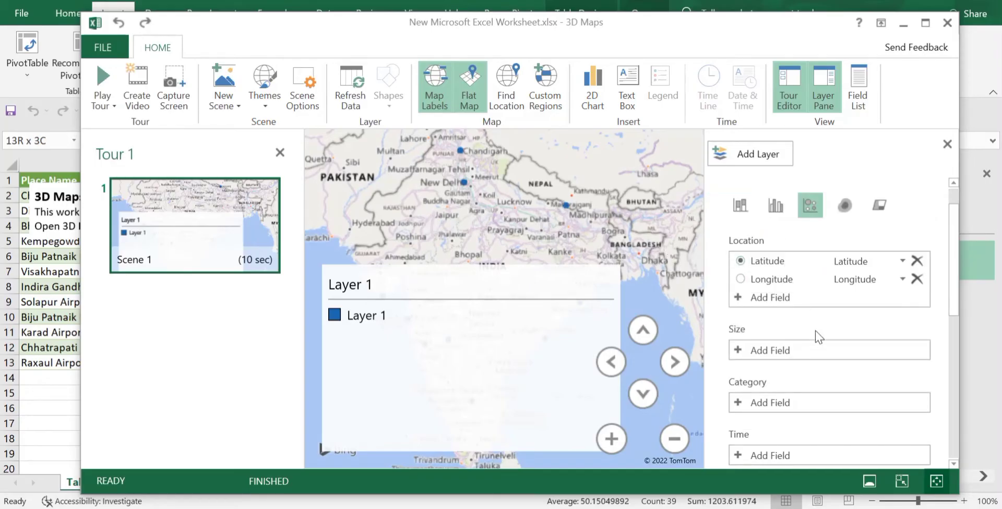
{"action": "scroll", "coordinate": [815, 331], "scroll_direction": "down", "scroll_amount": 5}
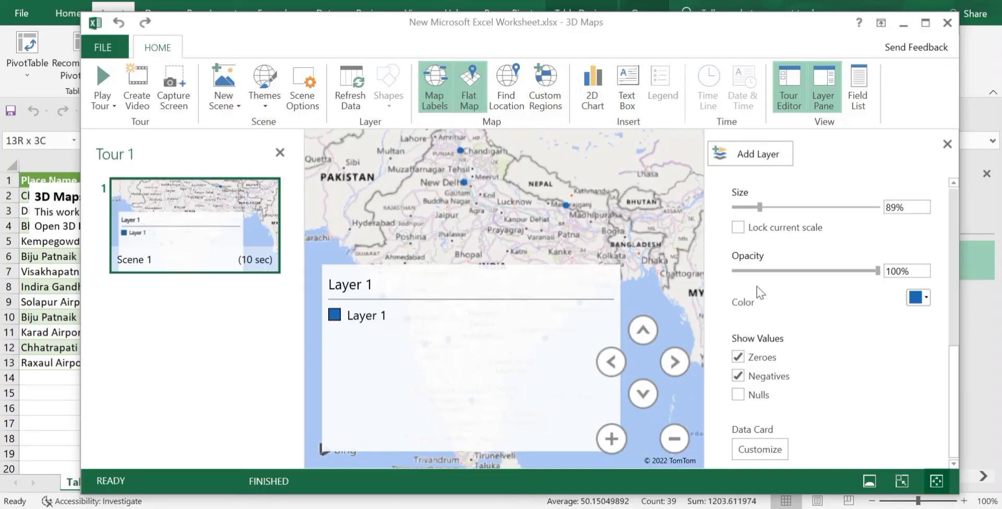
{"action": "scroll", "coordinate": [757, 292], "scroll_direction": "up", "scroll_amount": 5}
{"action": "left_click", "coordinate": [741, 337]}
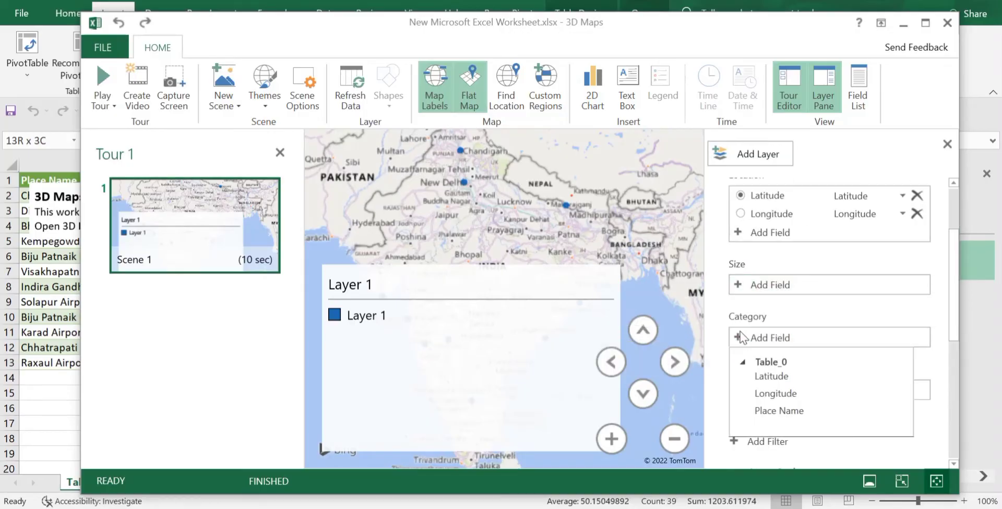
{"action": "left_click", "coordinate": [767, 413]}
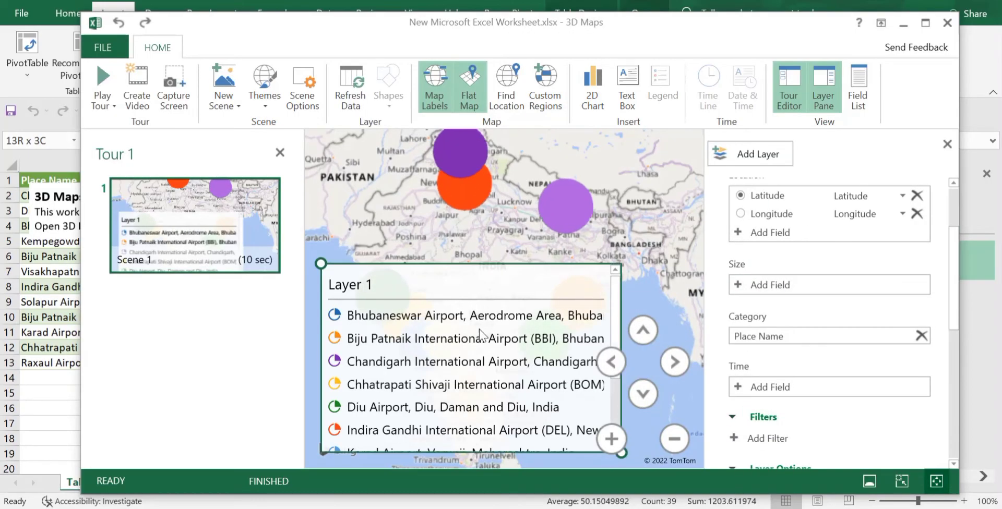
- Shrink the airport bubbles to 16% size in Layer Options
{"action": "scroll", "coordinate": [454, 371], "scroll_direction": "down", "scroll_amount": 3}
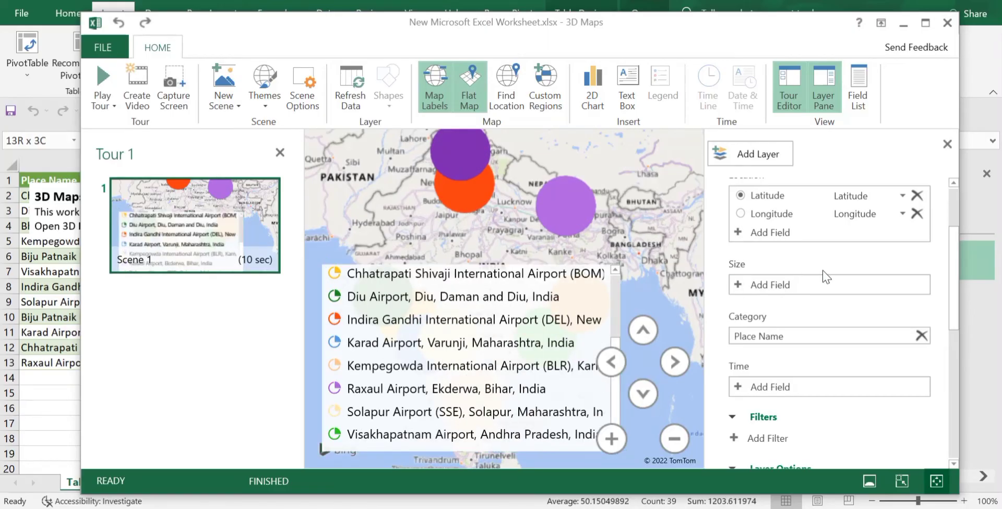
{"action": "scroll", "coordinate": [812, 300], "scroll_direction": "down", "scroll_amount": 5}
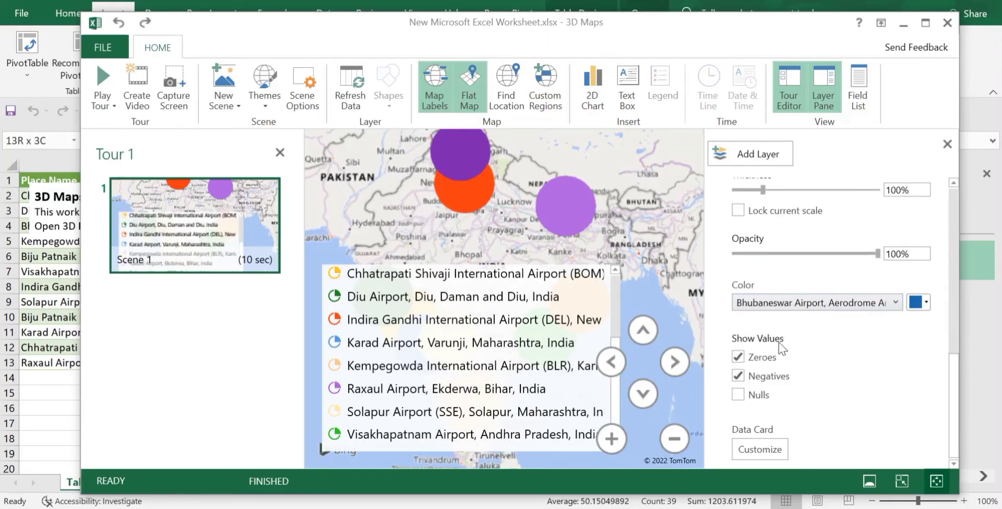
{"action": "scroll", "coordinate": [756, 196], "scroll_direction": "up", "scroll_amount": 4}
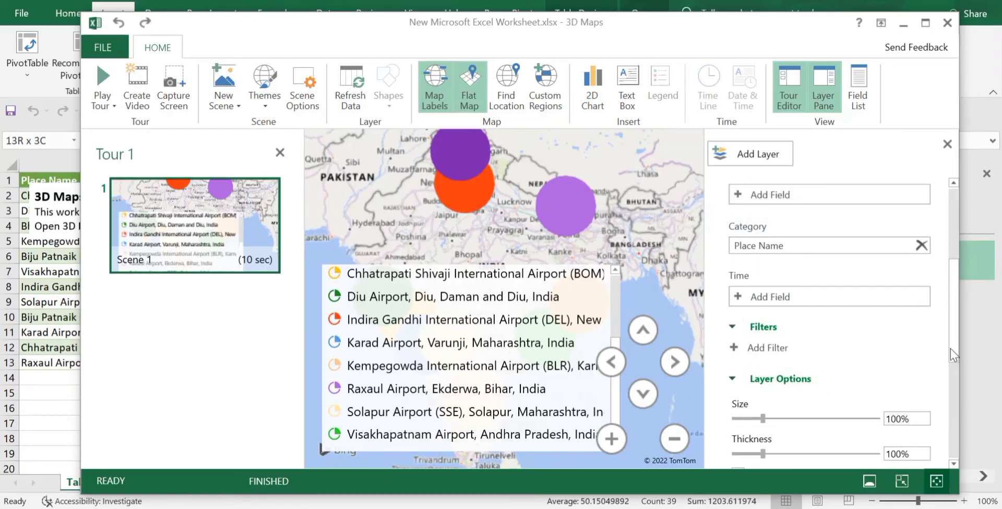
{"action": "scroll", "coordinate": [950, 349], "scroll_direction": "down", "scroll_amount": 3}
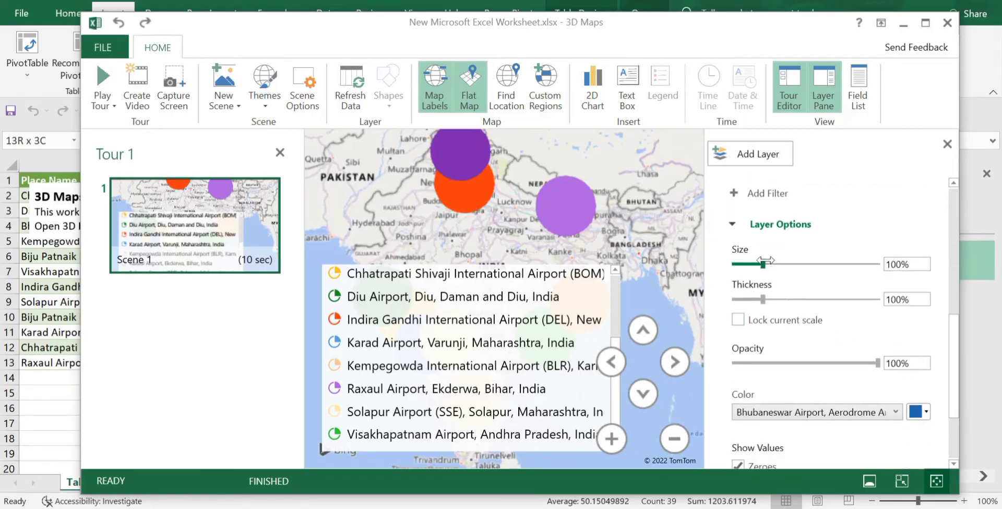
{"action": "left_click_drag", "start_coordinate": [763, 264], "coordinate": [741, 268]}
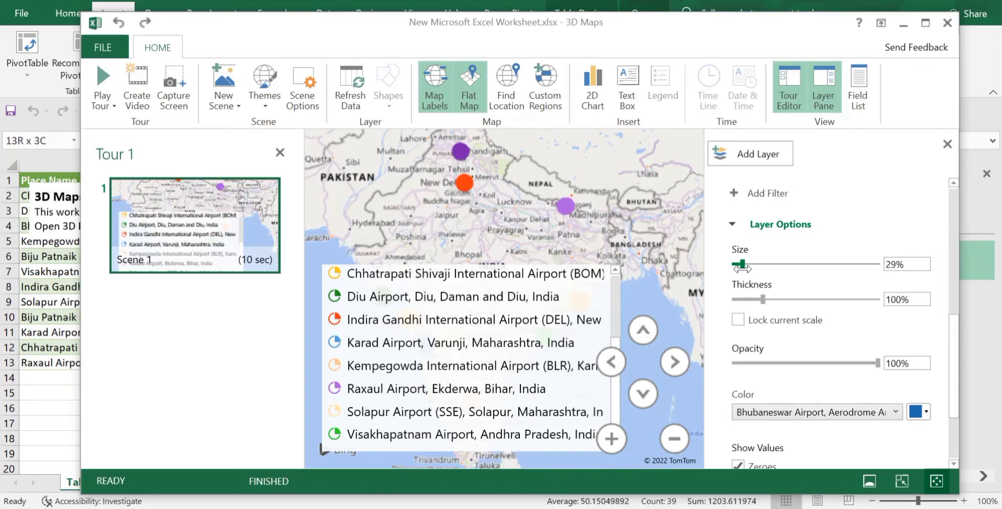
{"action": "scroll", "coordinate": [843, 241], "scroll_direction": "down", "scroll_amount": 2}
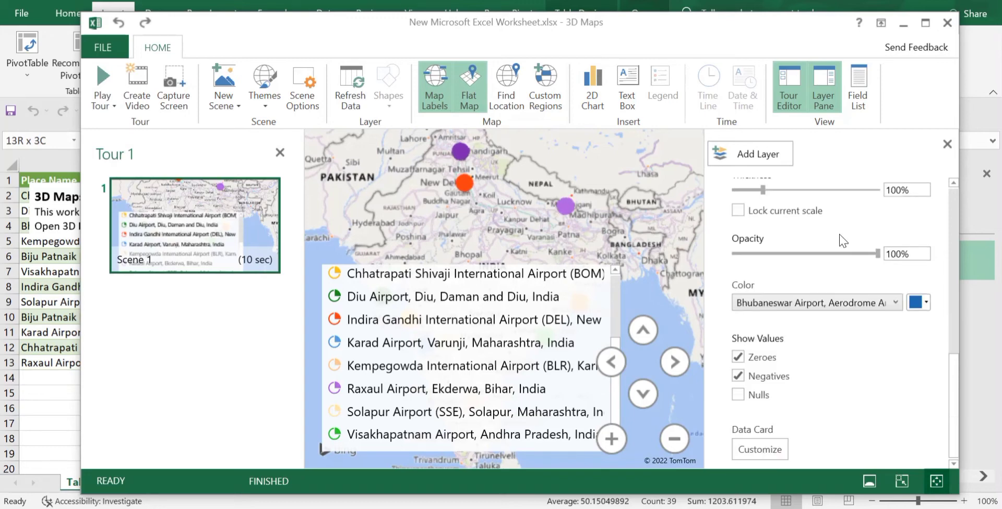
{"action": "scroll", "coordinate": [840, 241], "scroll_direction": "up", "scroll_amount": 5}
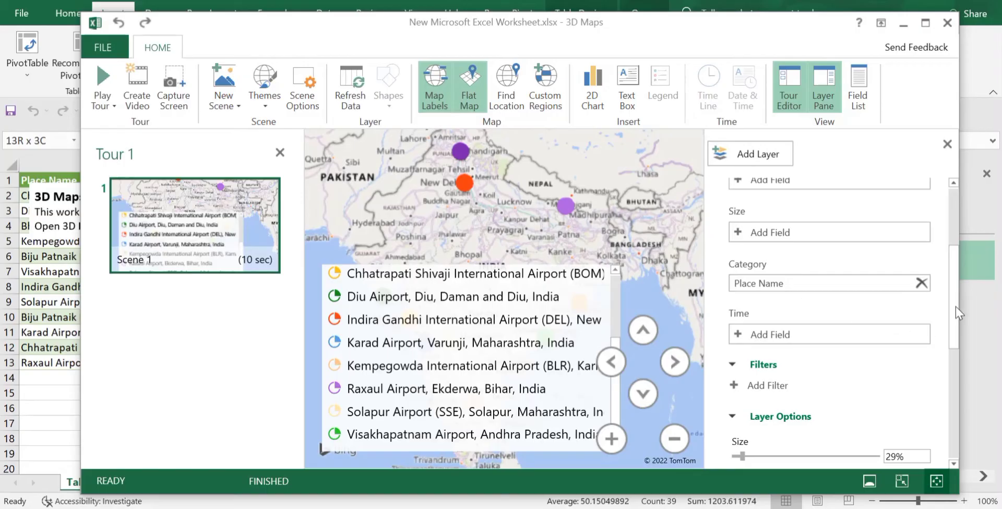
{"action": "left_click_drag", "start_coordinate": [955, 307], "coordinate": [955, 363]}
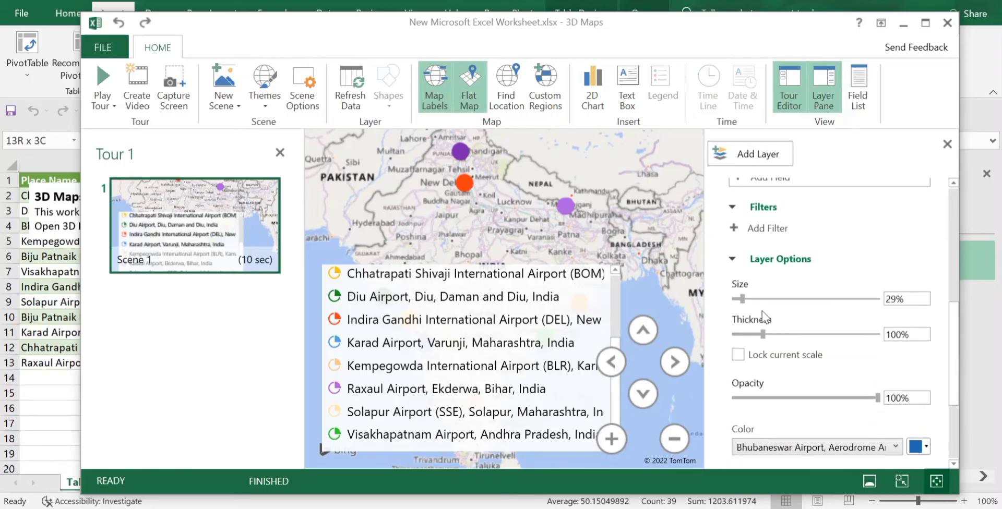
{"action": "left_click_drag", "start_coordinate": [741, 303], "coordinate": [738, 302]}
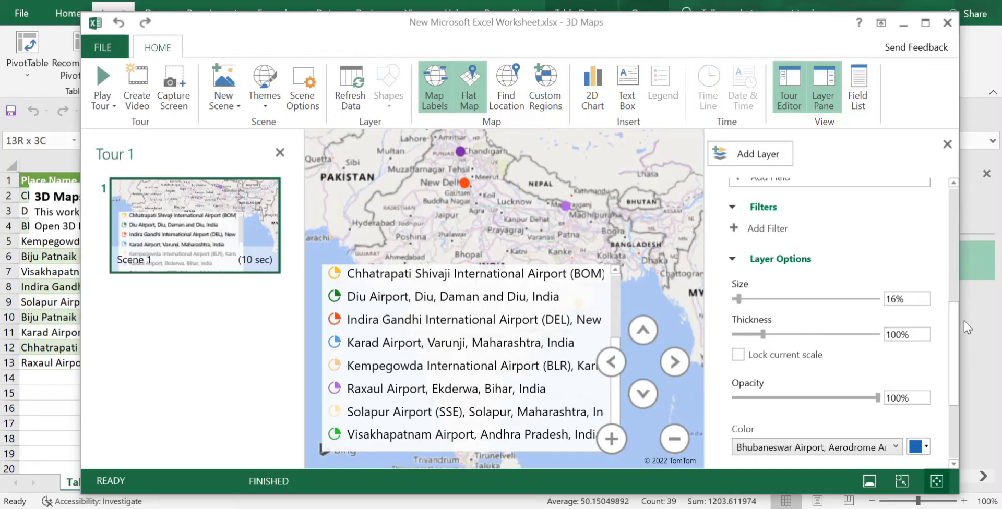
- Reduce the airport bubble thickness to 45%
{"action": "left_click_drag", "start_coordinate": [956, 332], "coordinate": [953, 377]}
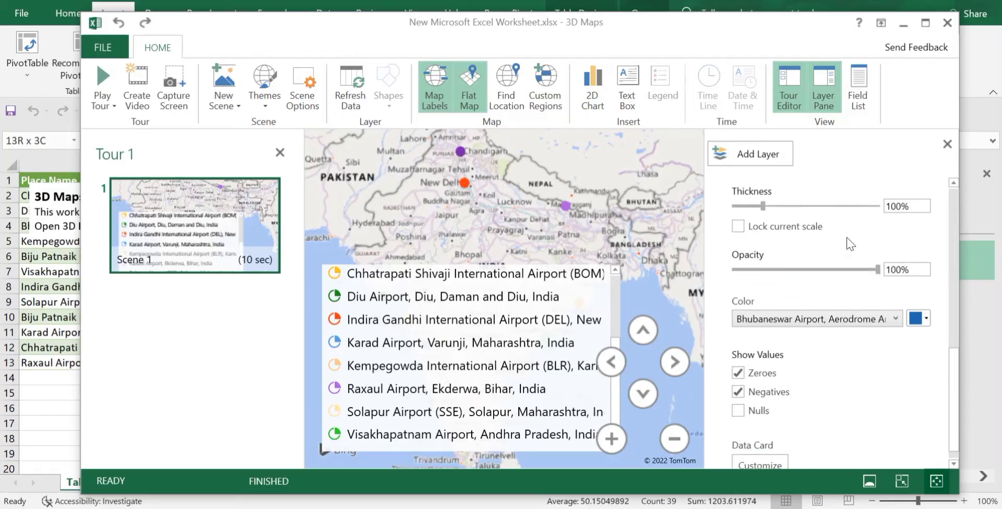
{"action": "left_click_drag", "start_coordinate": [762, 207], "coordinate": [755, 207]}
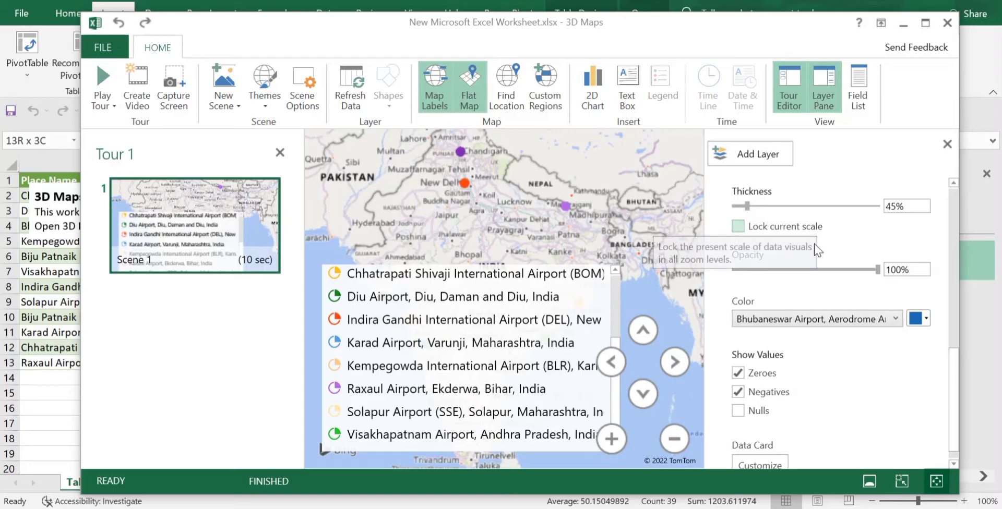
{"action": "scroll", "coordinate": [845, 415], "scroll_direction": "down", "scroll_amount": 1}
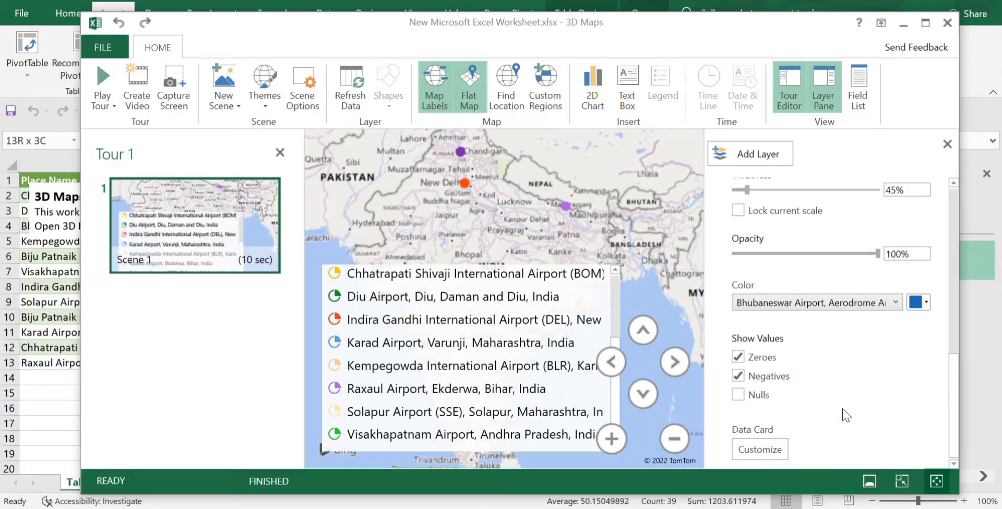
{"action": "scroll", "coordinate": [845, 415], "scroll_direction": "up", "scroll_amount": 10}
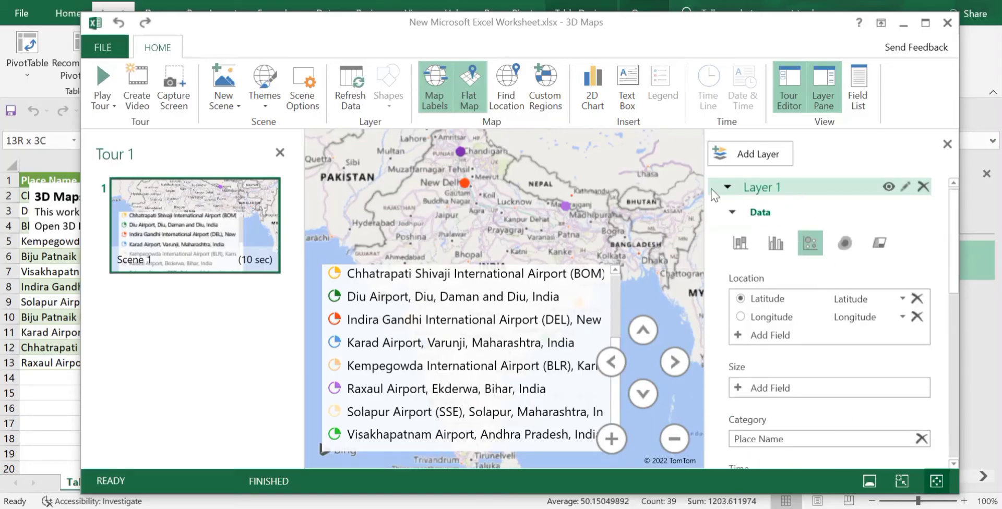
- Close the Layer Pane and reshape the legend, keeping it at the map's lower left
{"action": "left_click", "coordinate": [947, 144]}
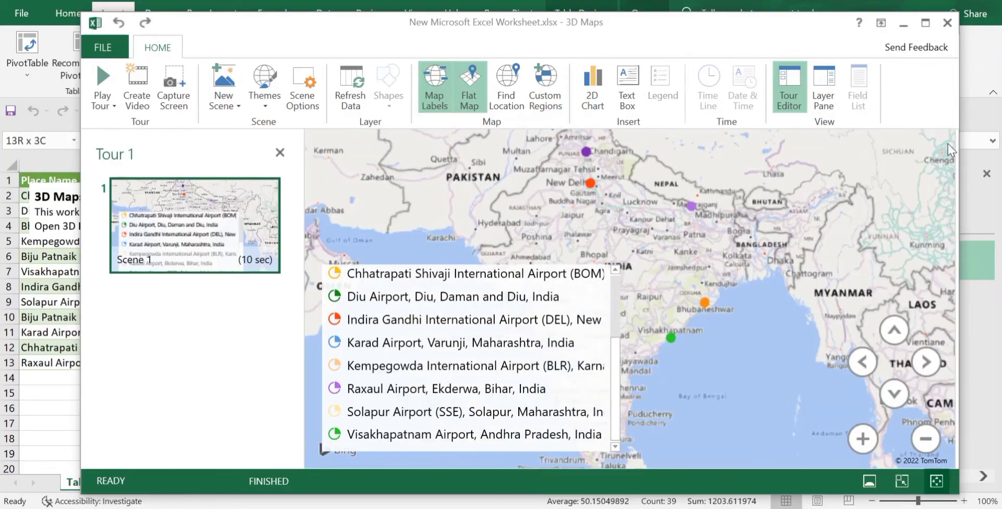
{"action": "left_click", "coordinate": [498, 312]}
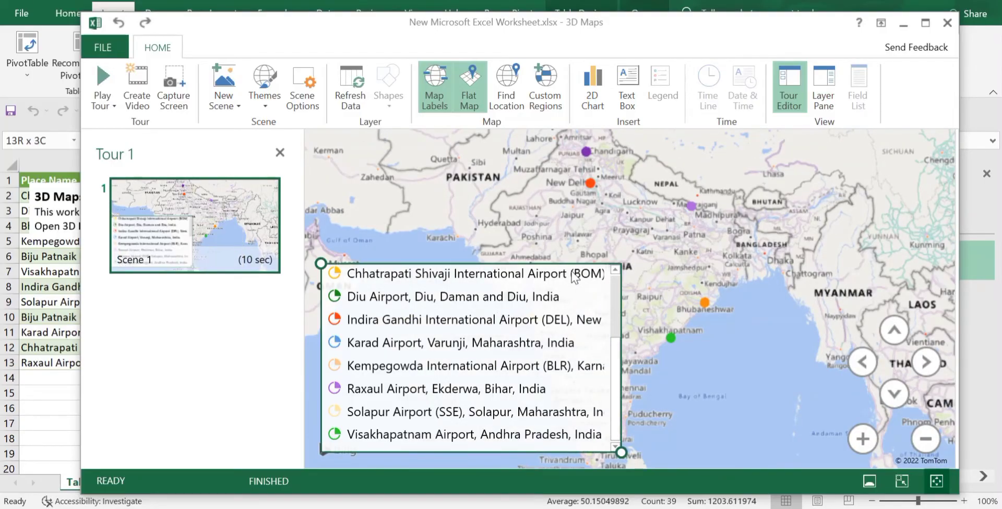
{"action": "left_click_drag", "start_coordinate": [572, 268], "coordinate": [807, 207]}
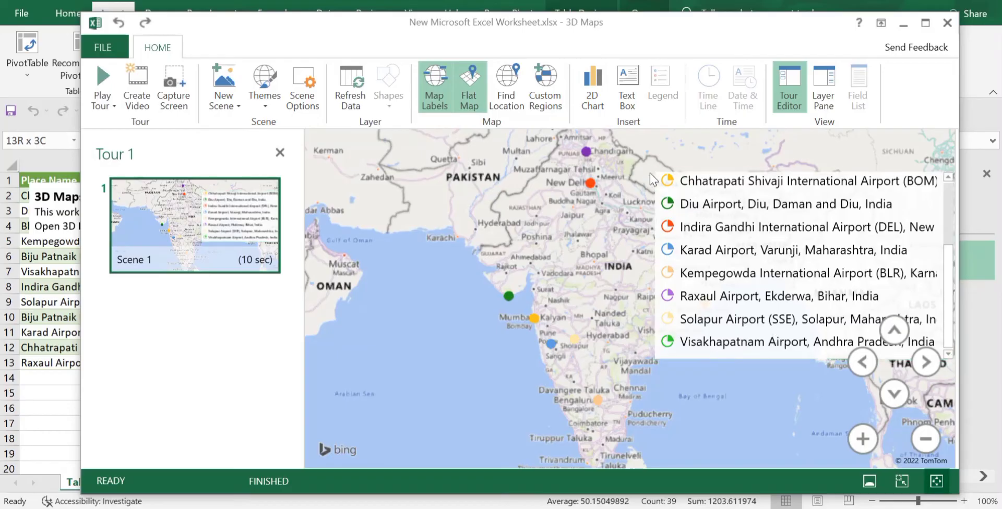
{"action": "left_click_drag", "start_coordinate": [652, 173], "coordinate": [712, 156]}
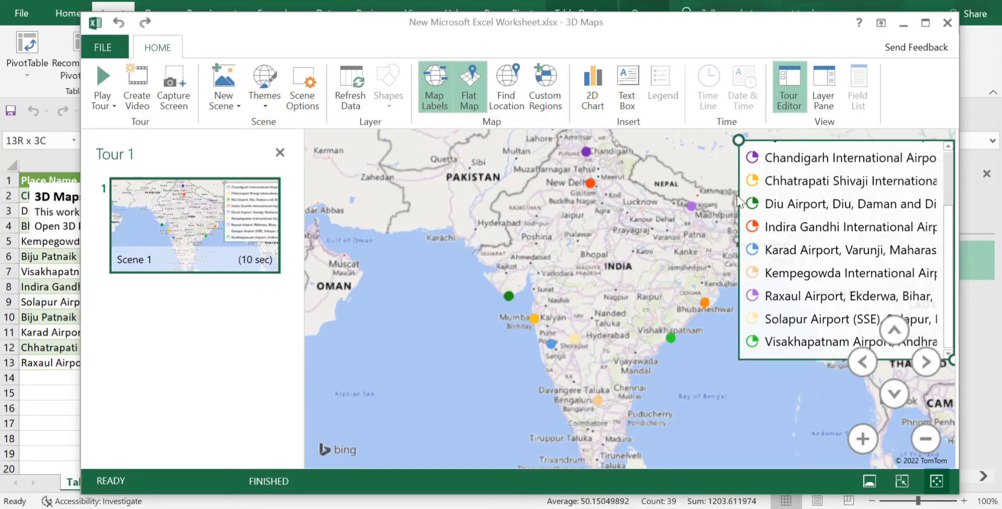
{"action": "key", "text": "ctrl+z"}
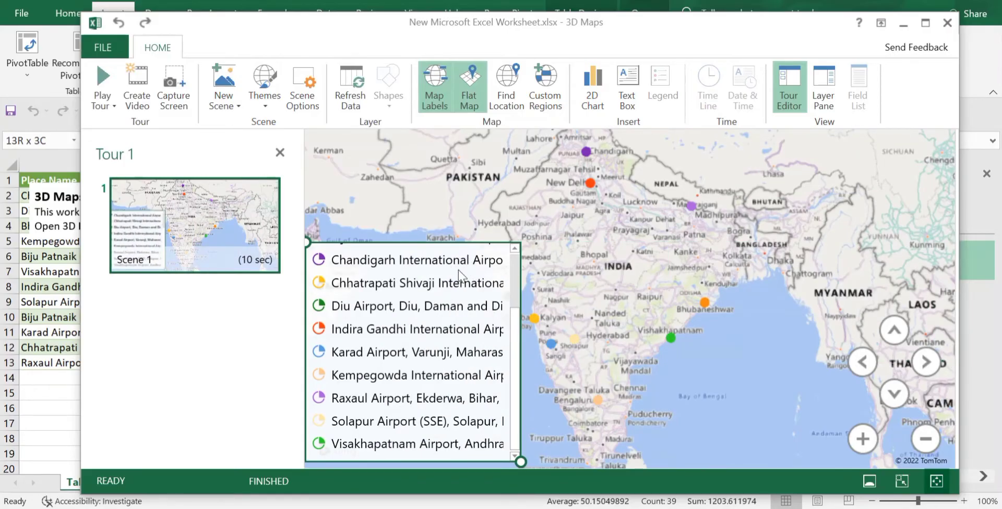
{"action": "left_click", "coordinate": [249, 224]}
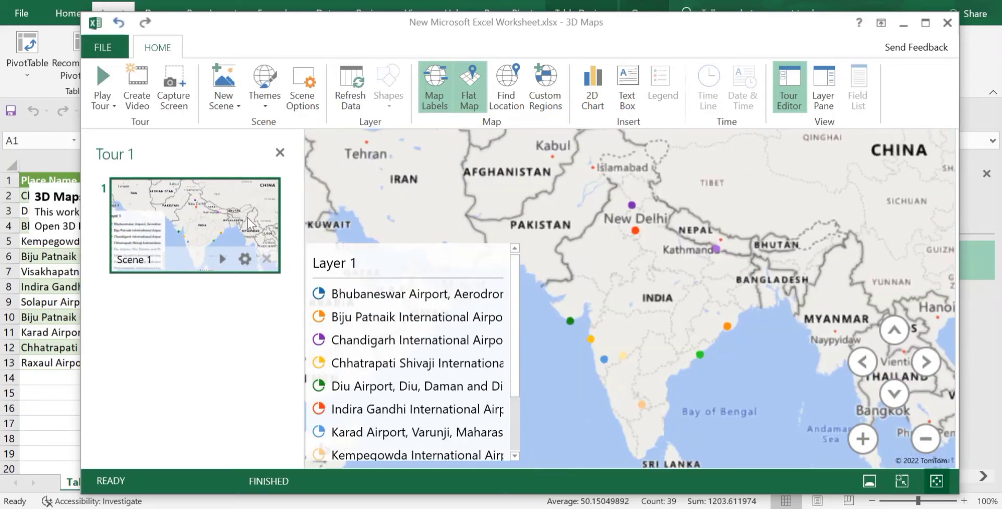
- Name the scene 'Airports' in Scene Options, keeping the 10-second duration
{"action": "left_click", "coordinate": [244, 260]}
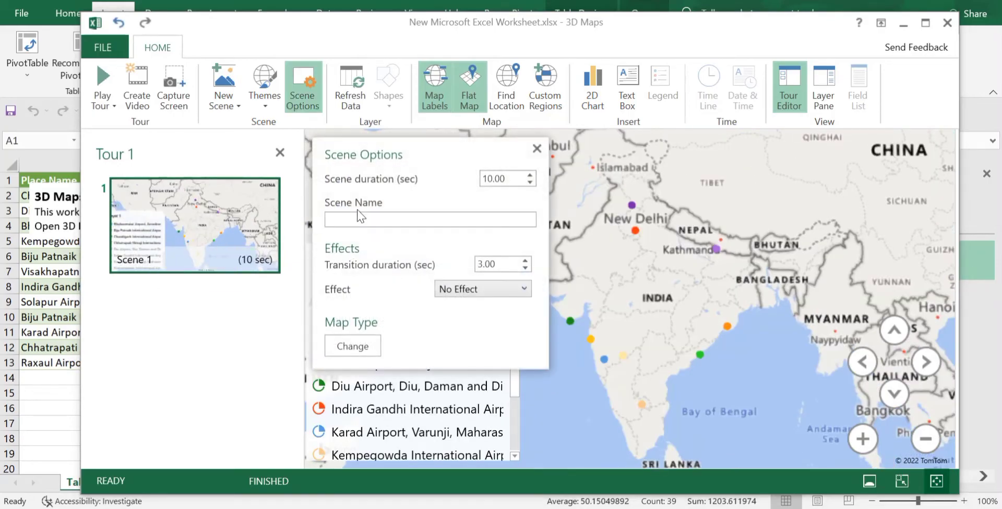
{"action": "left_click", "coordinate": [359, 216]}
{"action": "left_click", "coordinate": [529, 176]}
{"action": "left_click", "coordinate": [529, 182]}
{"action": "left_click", "coordinate": [460, 220]}
{"action": "type", "text": "Airports"}
- Set a 4.00-second transition with the Fly Over effect
{"action": "left_click", "coordinate": [525, 261]}
{"action": "left_click", "coordinate": [525, 261]}
{"action": "left_click", "coordinate": [526, 260]}
{"action": "left_click", "coordinate": [525, 260]}
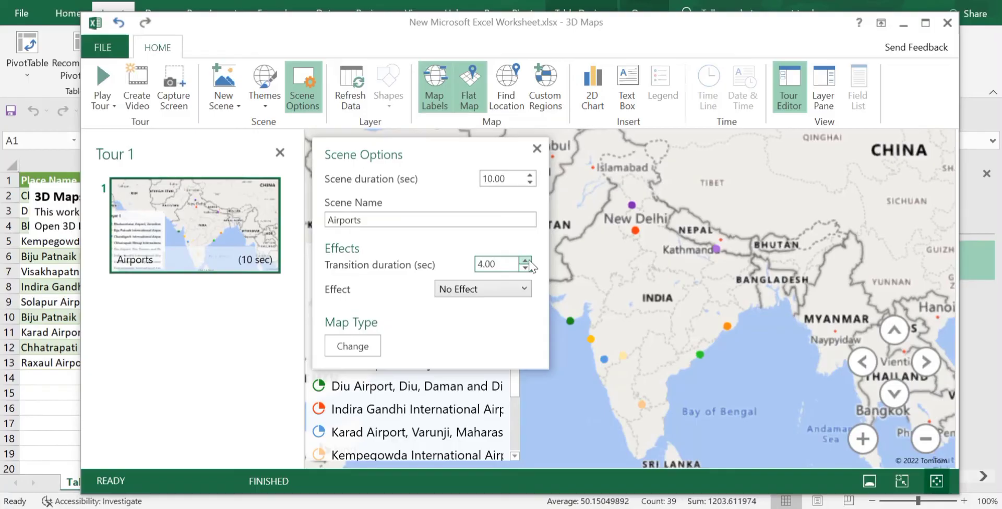
{"action": "left_click", "coordinate": [511, 289]}
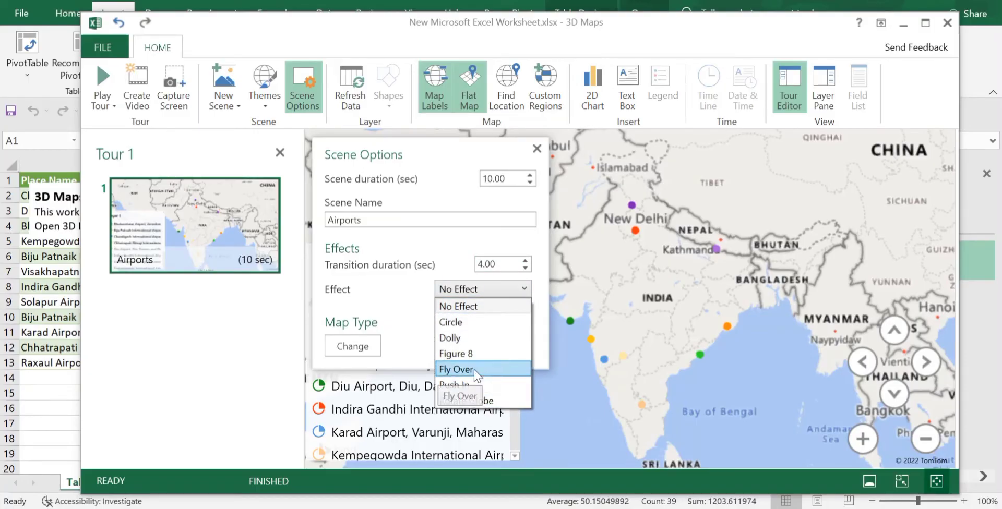
{"action": "left_click", "coordinate": [474, 369]}
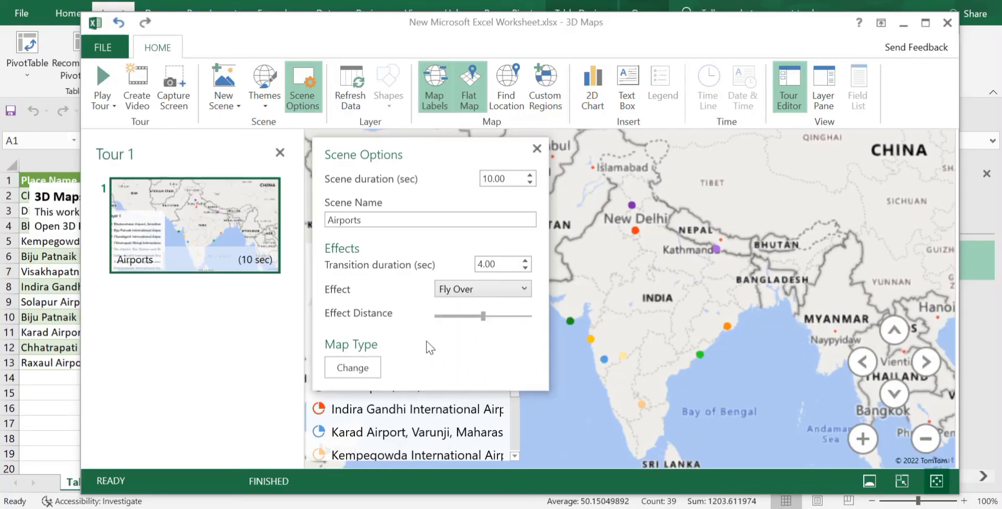
{"action": "left_click", "coordinate": [536, 149]}
{"action": "mouse_move", "coordinate": [249, 192]}
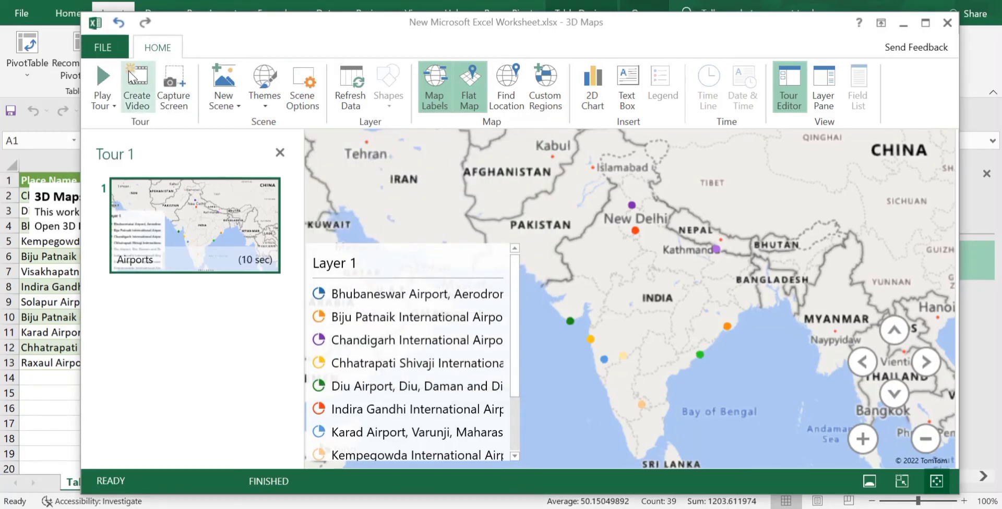
- Render the tour as a 1080p MP4 video saved as 'Tour 2', without a soundtrack
{"action": "left_click", "coordinate": [136, 94]}
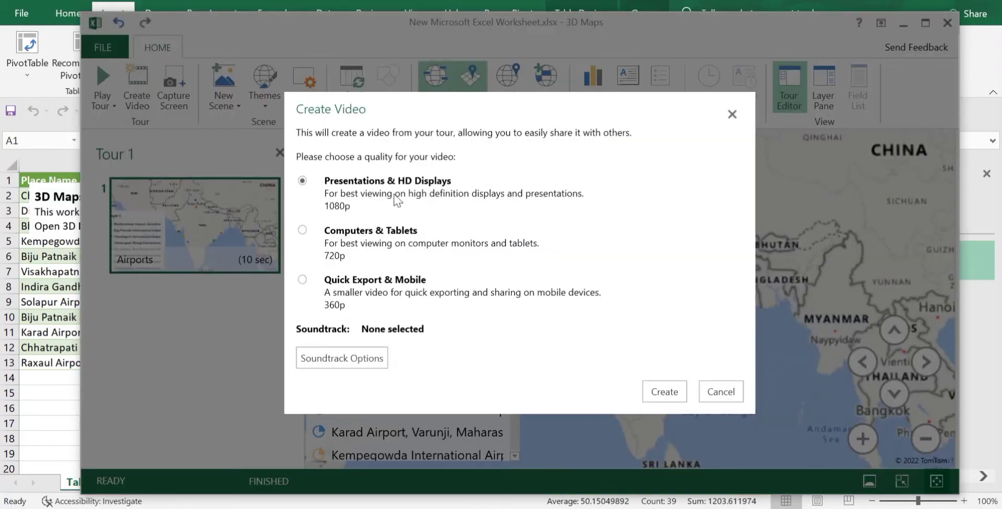
{"action": "left_click", "coordinate": [342, 353]}
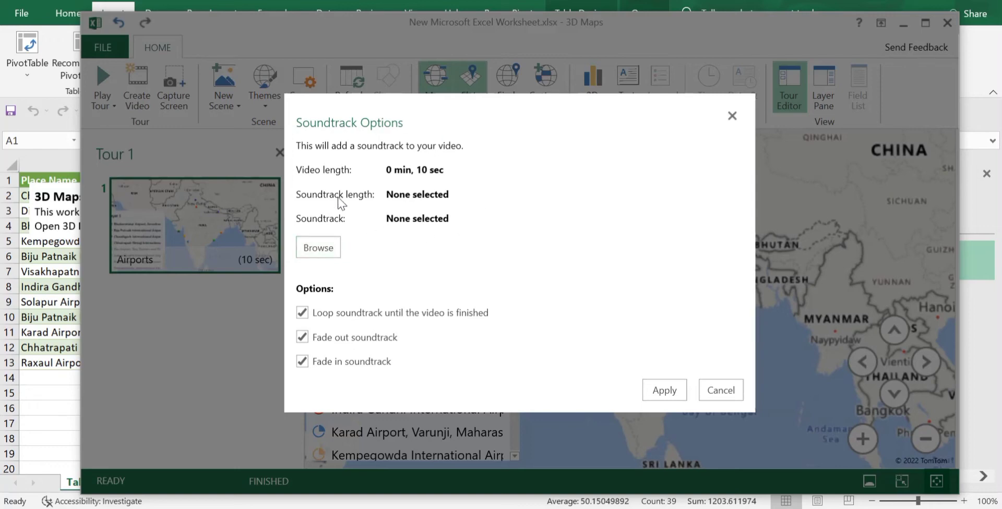
{"action": "left_click", "coordinate": [728, 389]}
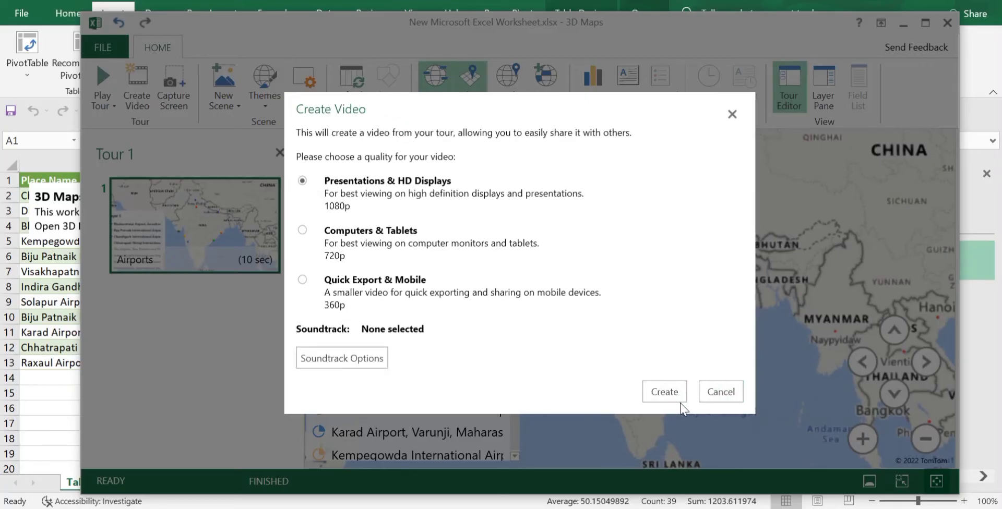
{"action": "left_click", "coordinate": [663, 391]}
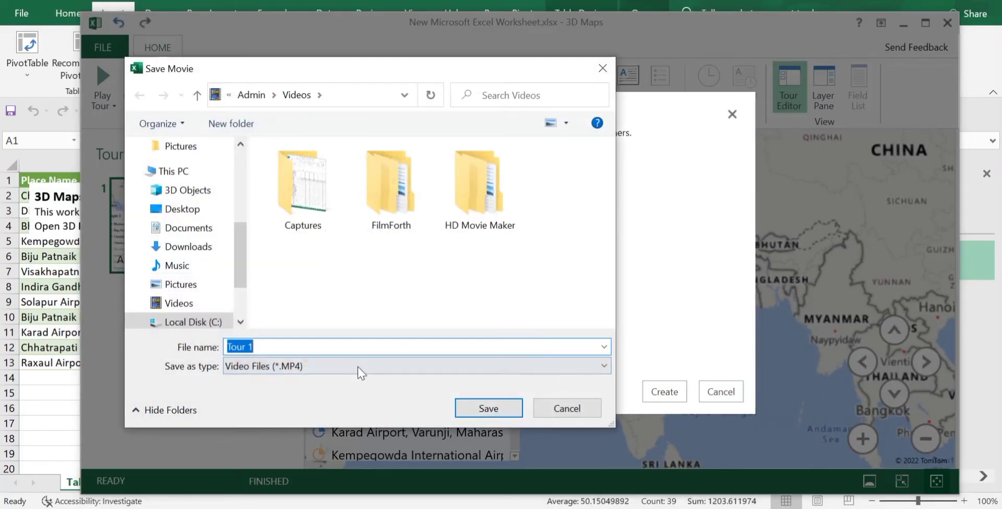
{"action": "left_click", "coordinate": [327, 347]}
{"action": "key", "text": "BackSpace"}
{"action": "type", "text": "2"}
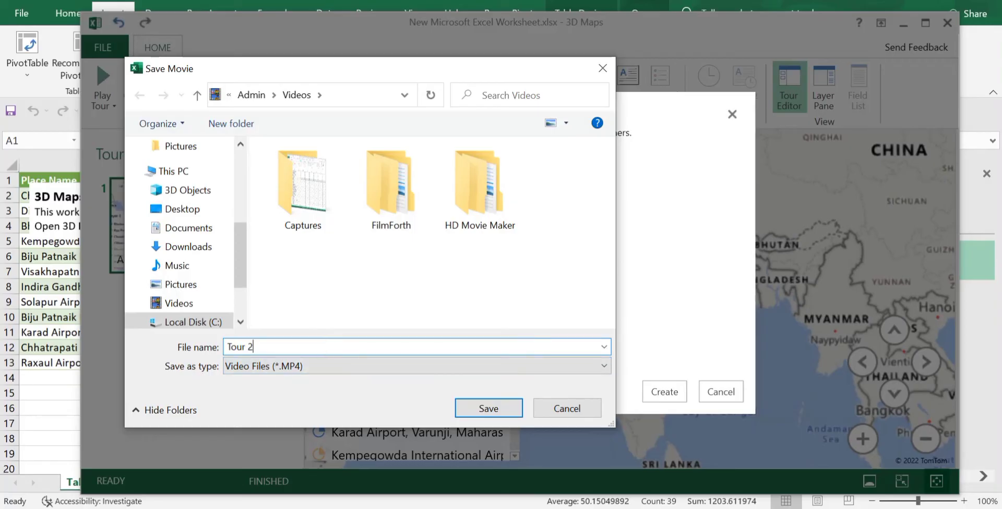
{"action": "left_click", "coordinate": [471, 403]}
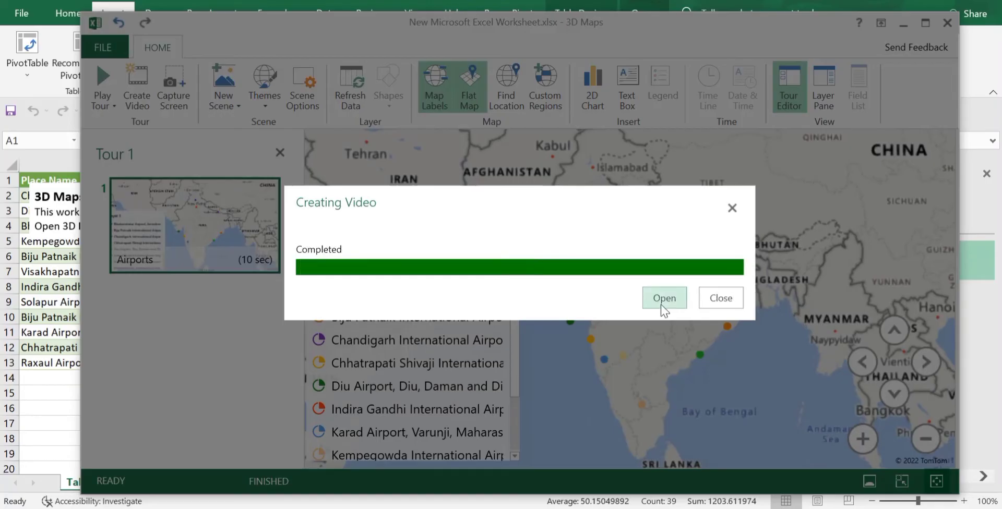
- Play the Tour 2 video in Movies & TV, then return to 3D Maps' Themes
{"action": "left_click", "coordinate": [663, 299]}
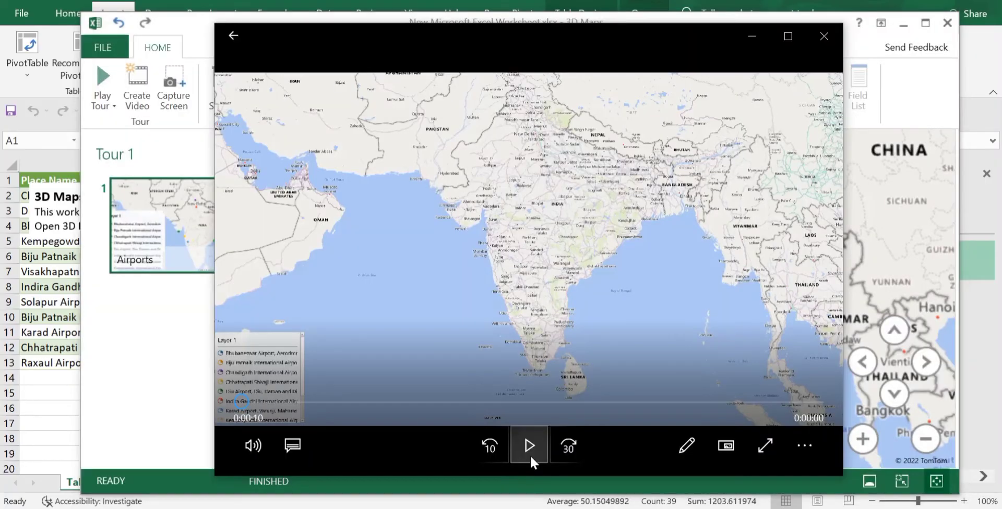
{"action": "left_click", "coordinate": [530, 455]}
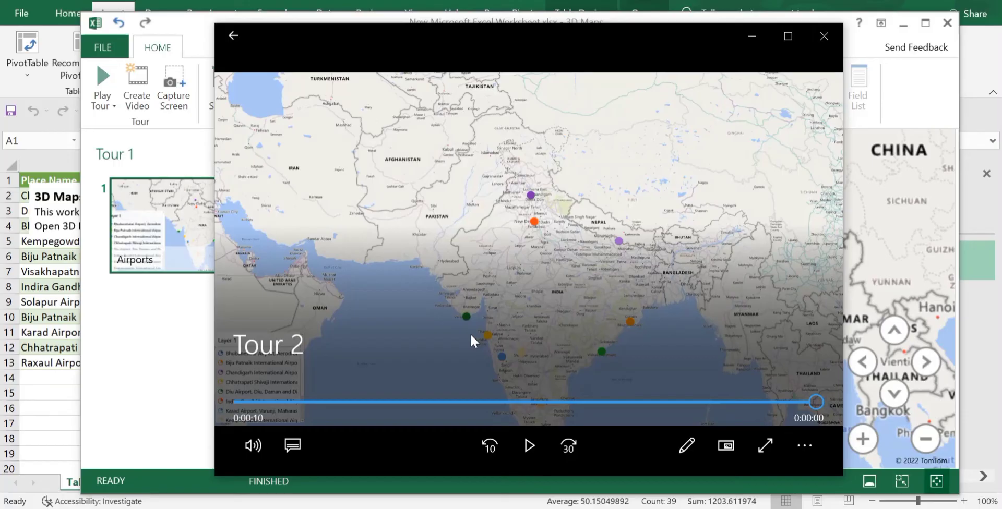
{"action": "key", "text": "alt+Tab"}
{"action": "left_click", "coordinate": [262, 106]}
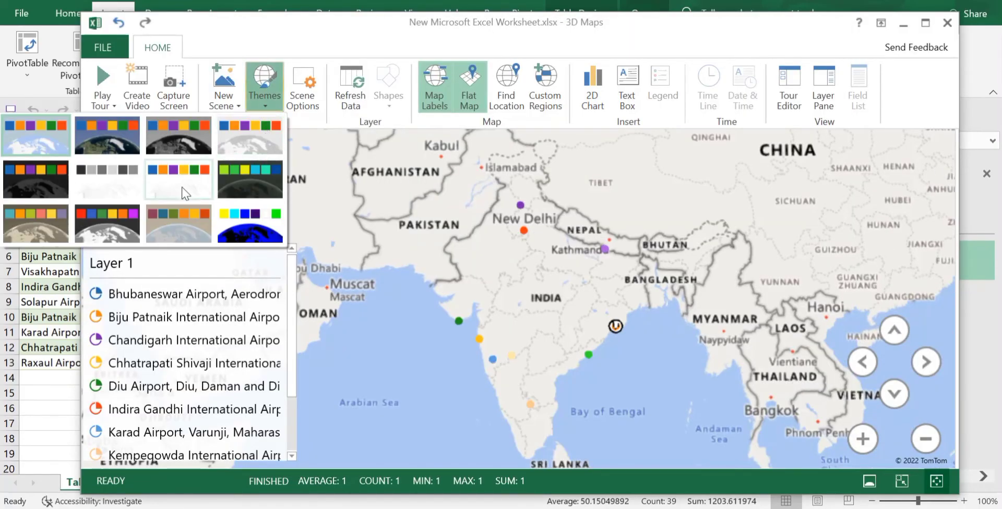
- Apply the Color Black theme and enlarge the legend to list all 11 airports
{"action": "left_click", "coordinate": [51, 178]}
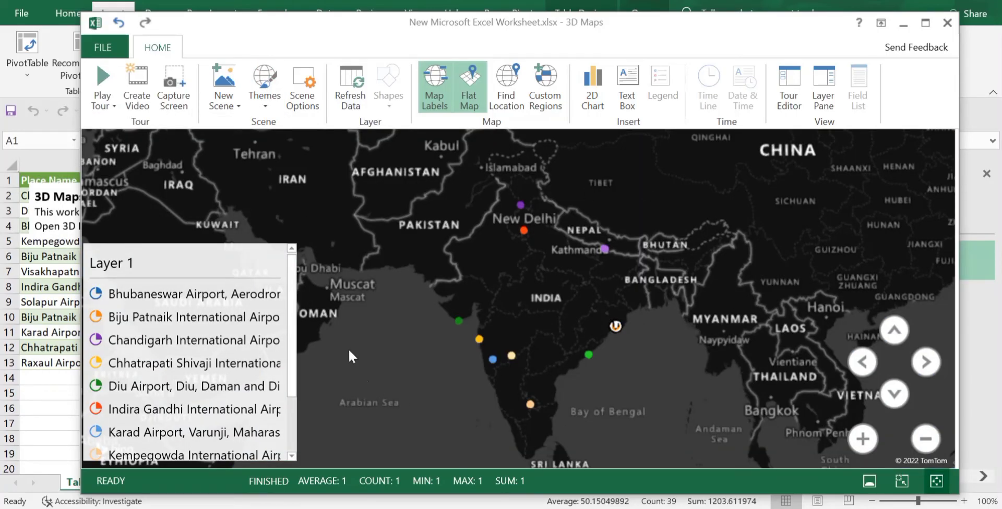
{"action": "left_click", "coordinate": [144, 302]}
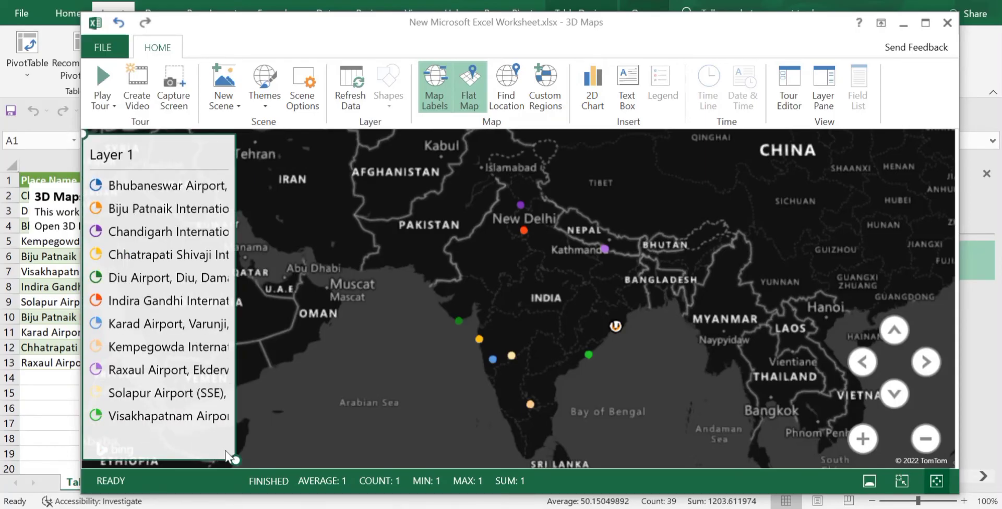
{"action": "left_click_drag", "start_coordinate": [228, 457], "coordinate": [468, 466]}
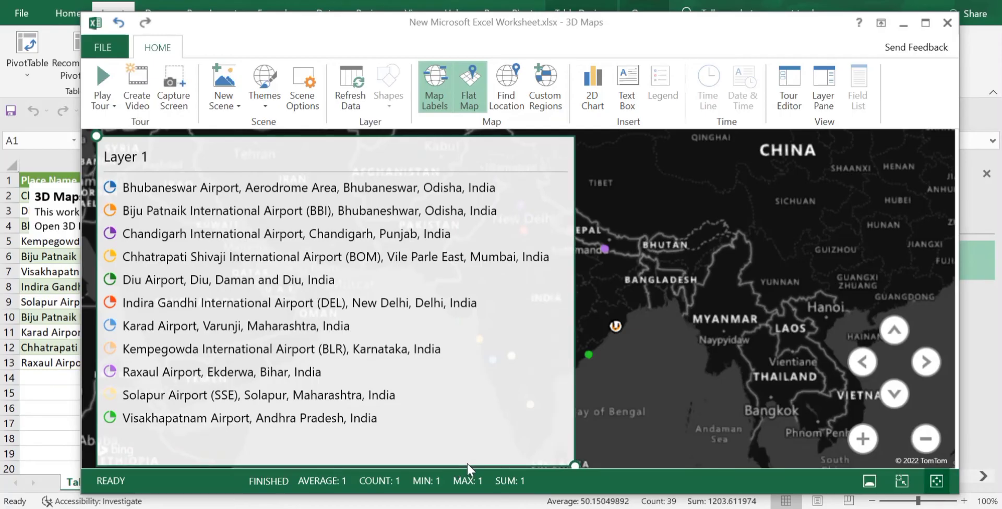
- Set the legend title font to Times New Roman, size 8
{"action": "double_click", "coordinate": [384, 221]}
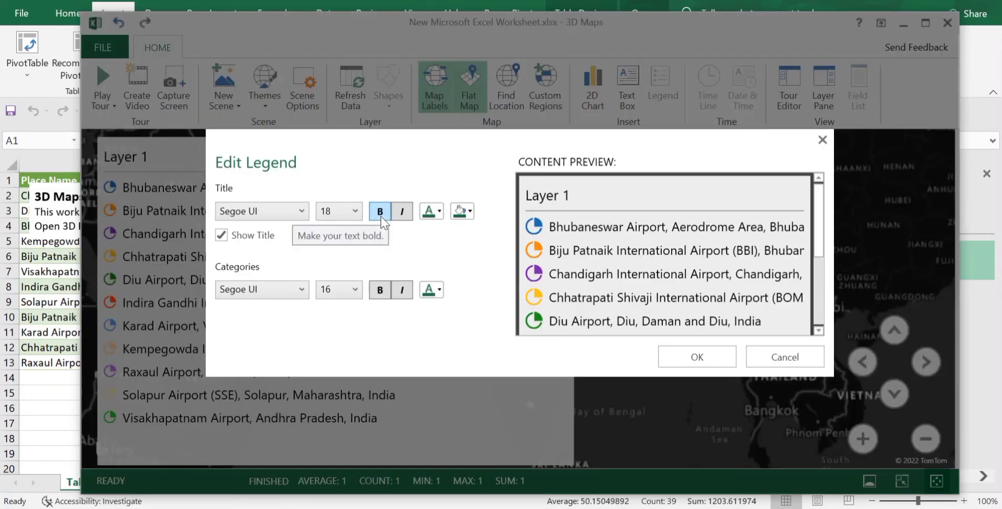
{"action": "left_click", "coordinate": [296, 211]}
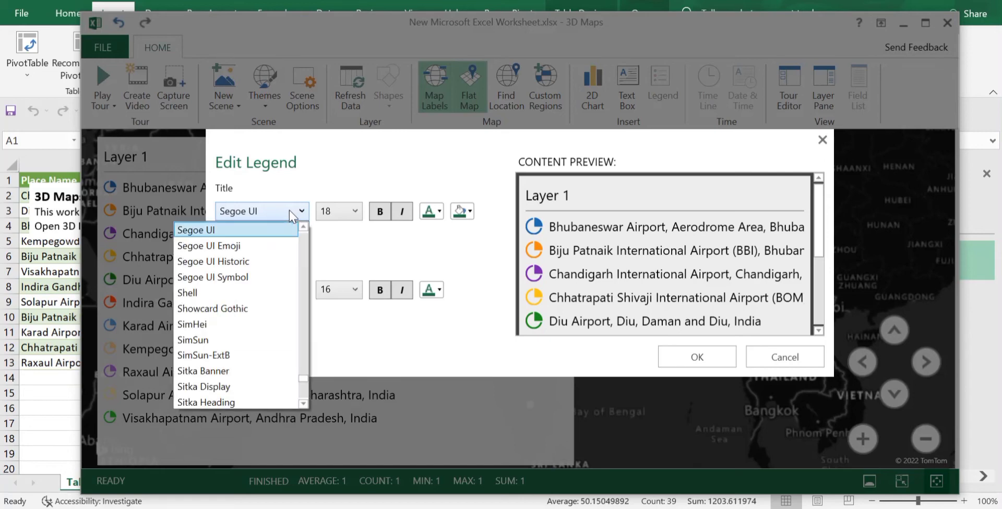
{"action": "type", "text": "times"}
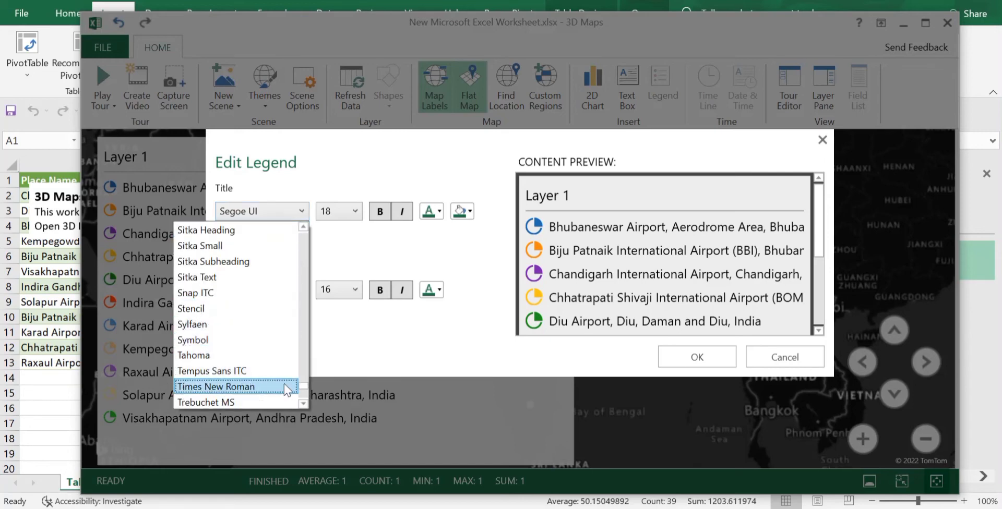
{"action": "left_click", "coordinate": [284, 387]}
{"action": "left_click", "coordinate": [355, 213]}
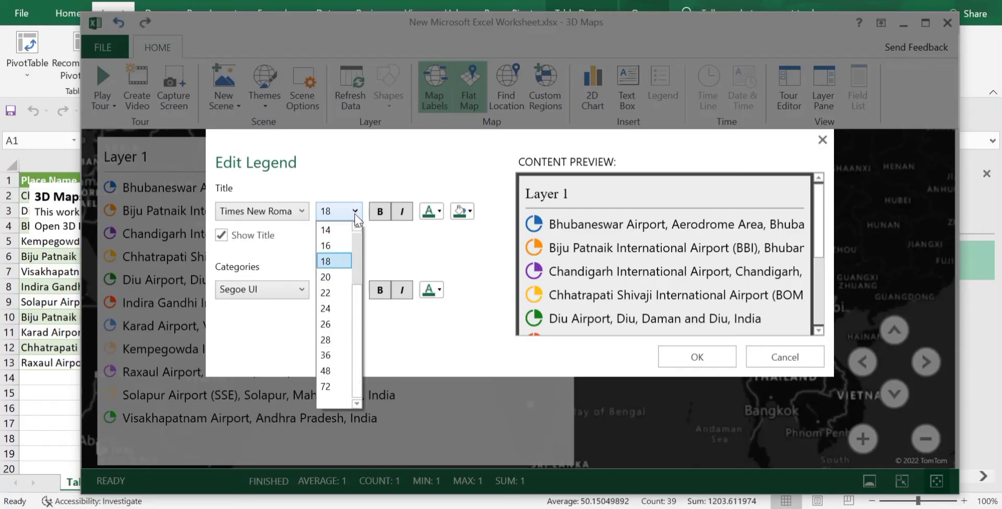
{"action": "scroll", "coordinate": [334, 237], "scroll_direction": "up", "scroll_amount": 2}
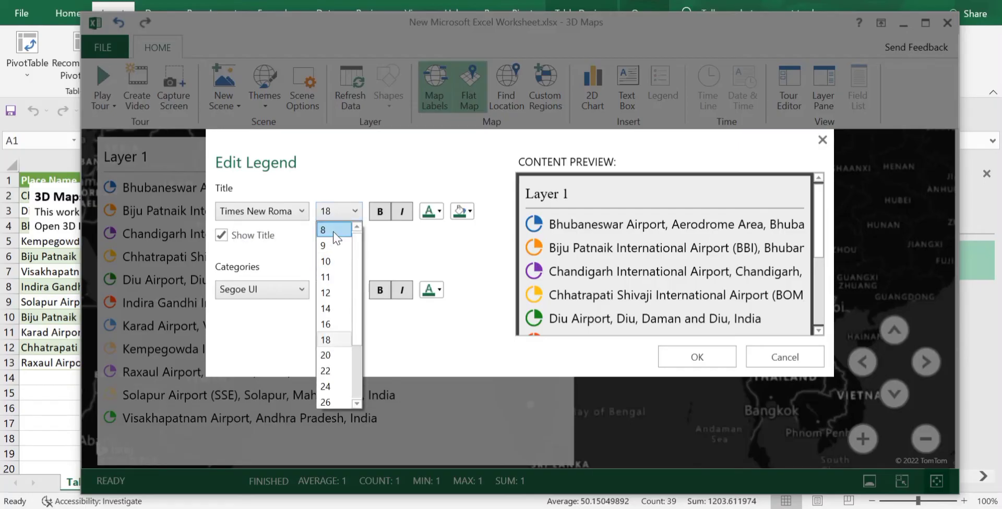
{"action": "left_click", "coordinate": [333, 232]}
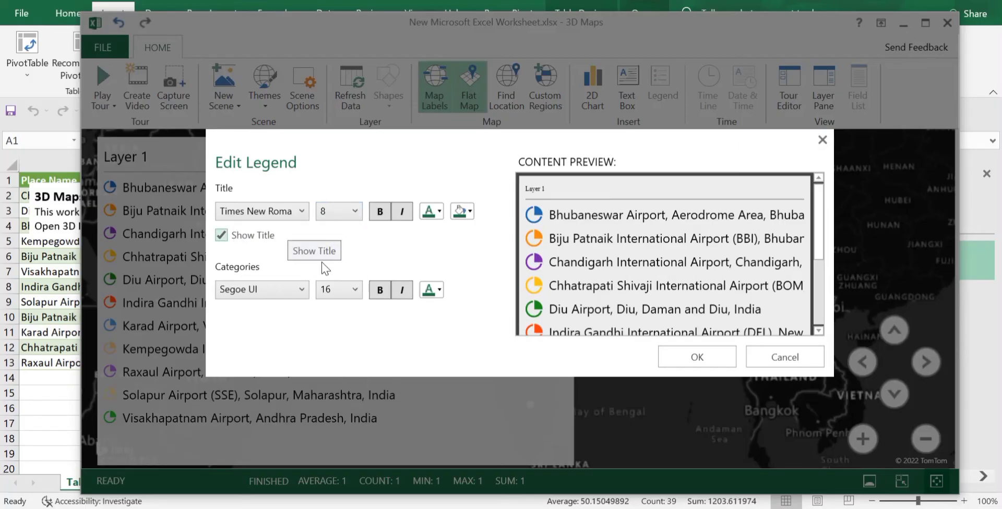
- Set the airport entries' font to Times New Roman, size 8
{"action": "left_click", "coordinate": [300, 290]}
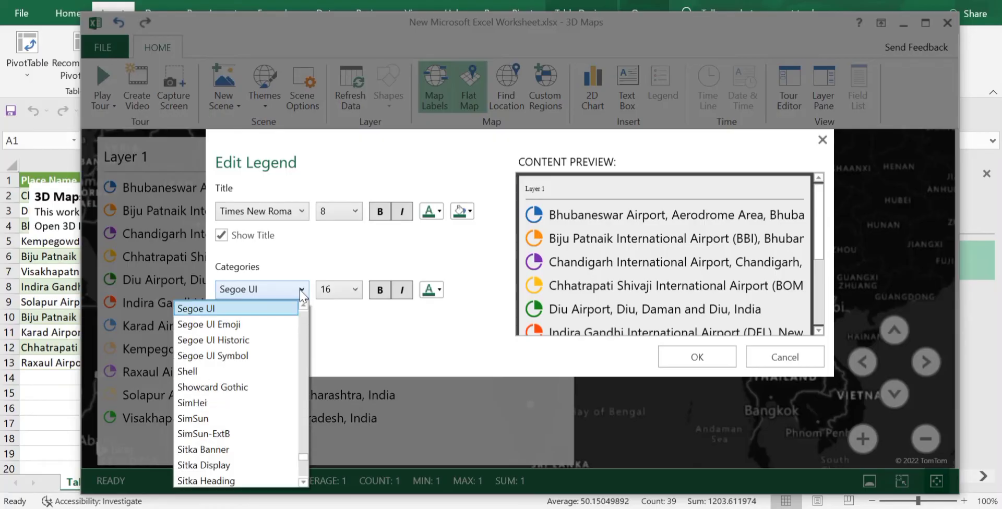
{"action": "scroll", "coordinate": [270, 303], "scroll_direction": "down", "scroll_amount": 3}
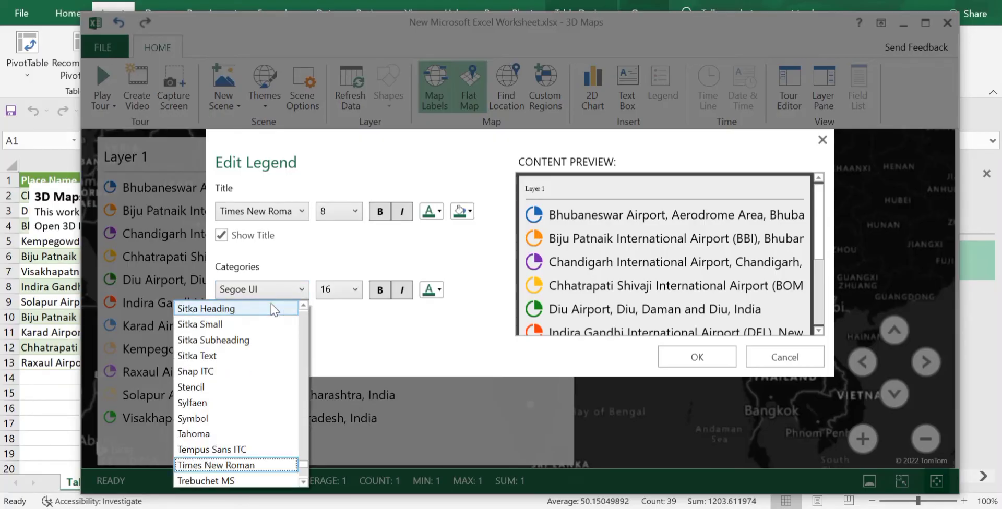
{"action": "scroll", "coordinate": [286, 474], "scroll_direction": "down", "scroll_amount": 1}
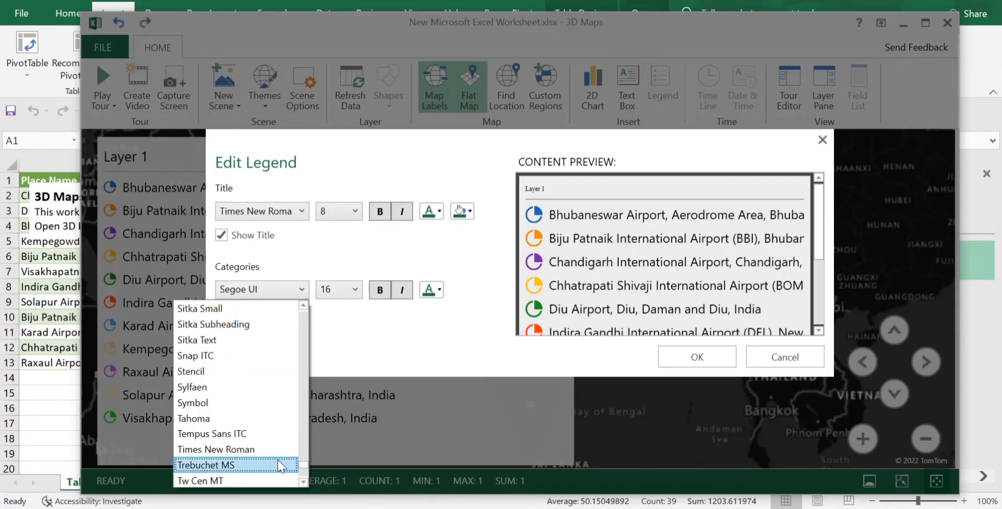
{"action": "left_click", "coordinate": [261, 440]}
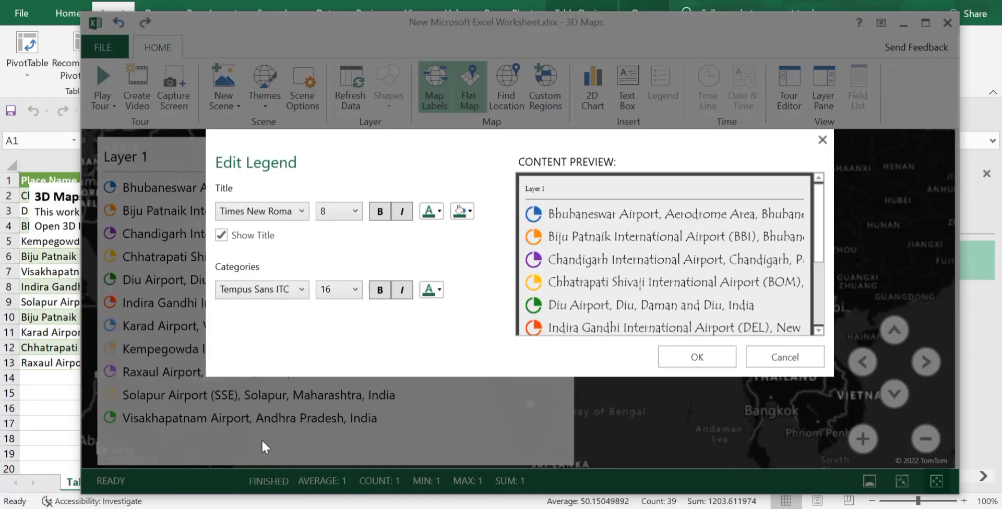
{"action": "left_click", "coordinate": [265, 288]}
{"action": "left_click", "coordinate": [266, 329]}
{"action": "left_click", "coordinate": [338, 289]}
{"action": "scroll", "coordinate": [332, 313], "scroll_direction": "up", "scroll_amount": 2}
{"action": "left_click", "coordinate": [333, 311]}
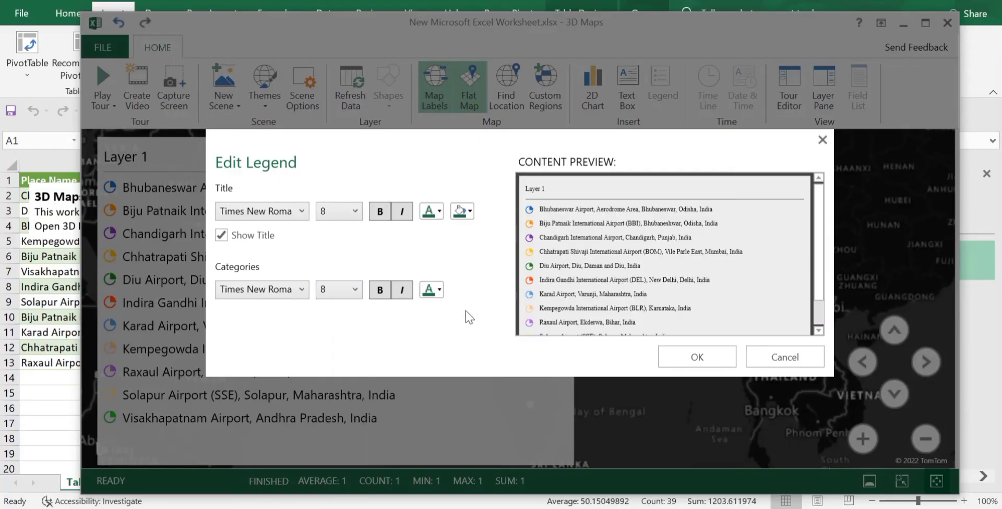
- Make the airport entries bold and red, and apply the legend formatting
{"action": "left_click", "coordinate": [434, 289]}
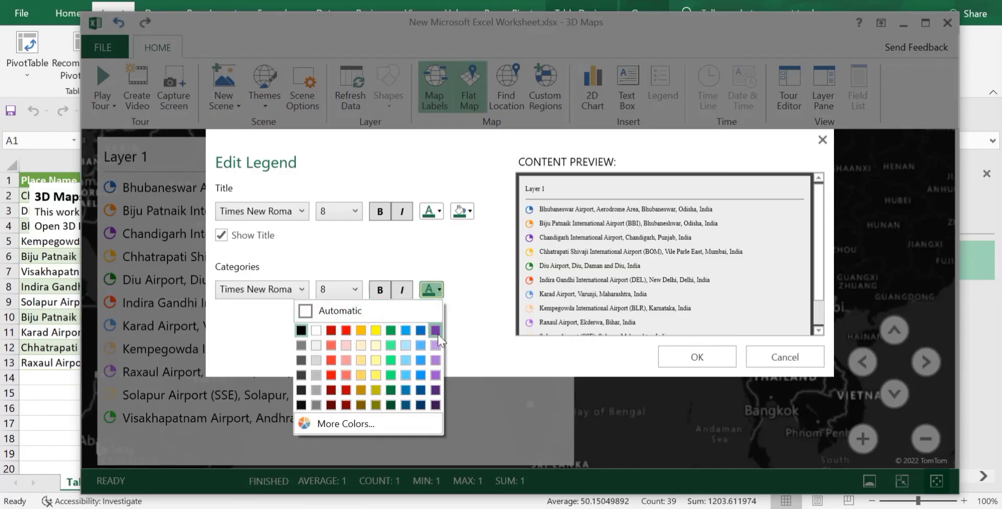
{"action": "left_click", "coordinate": [436, 332]}
{"action": "left_click", "coordinate": [437, 295]}
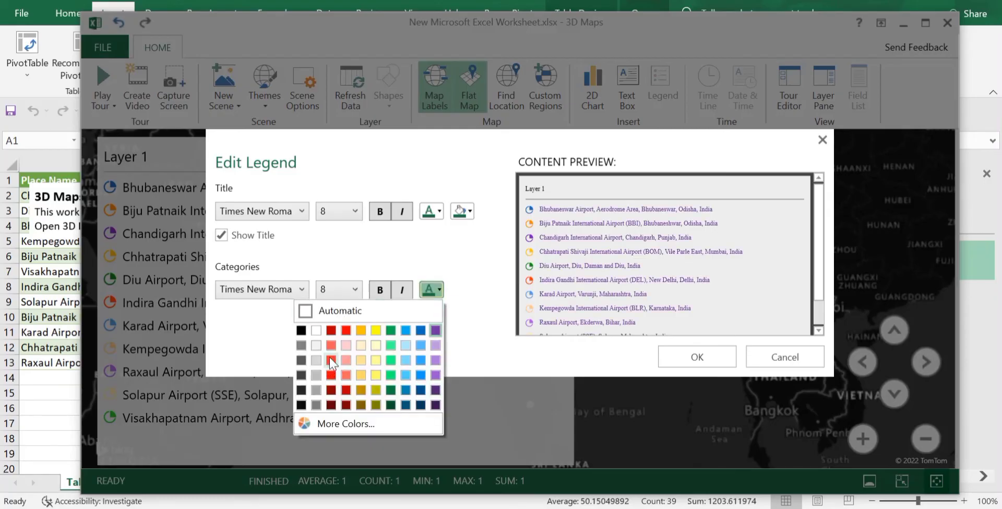
{"action": "left_click", "coordinate": [344, 333]}
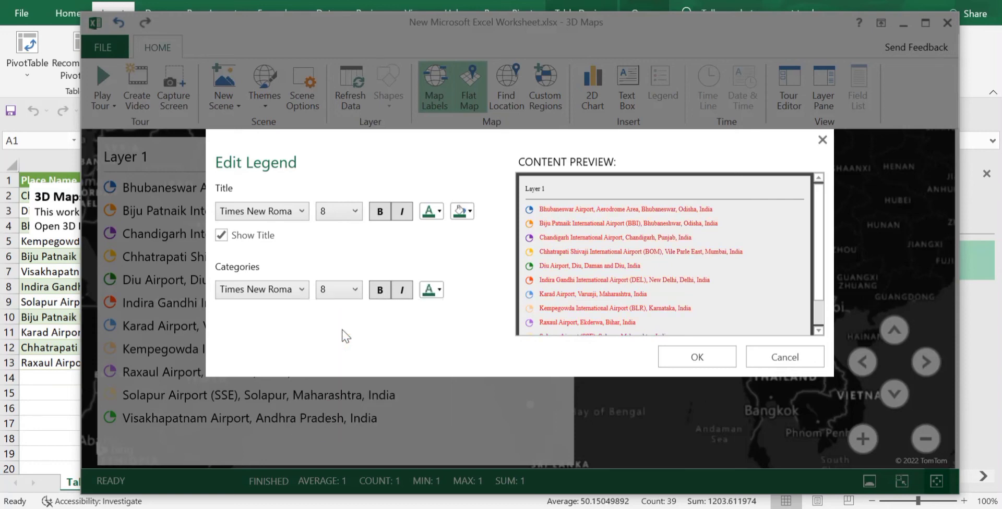
{"action": "left_click", "coordinate": [377, 292]}
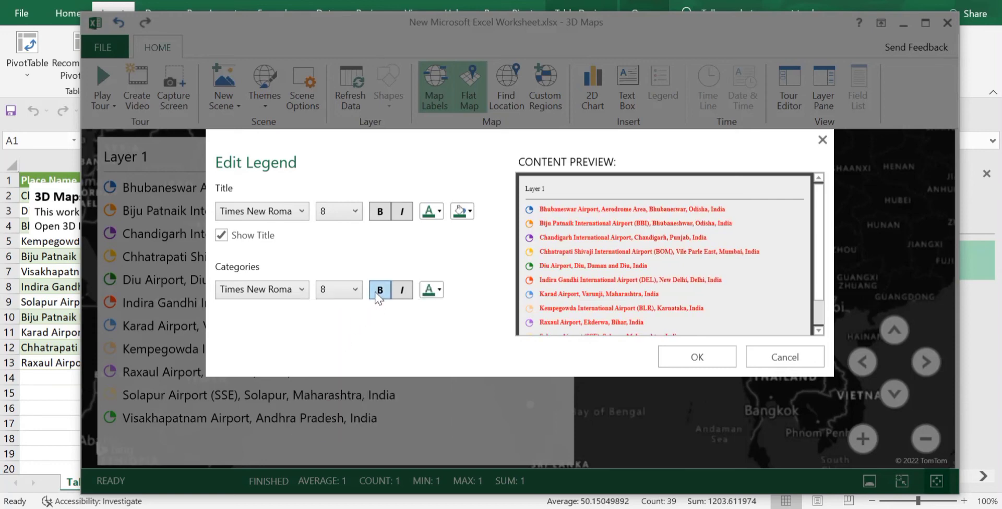
{"action": "left_click", "coordinate": [695, 360]}
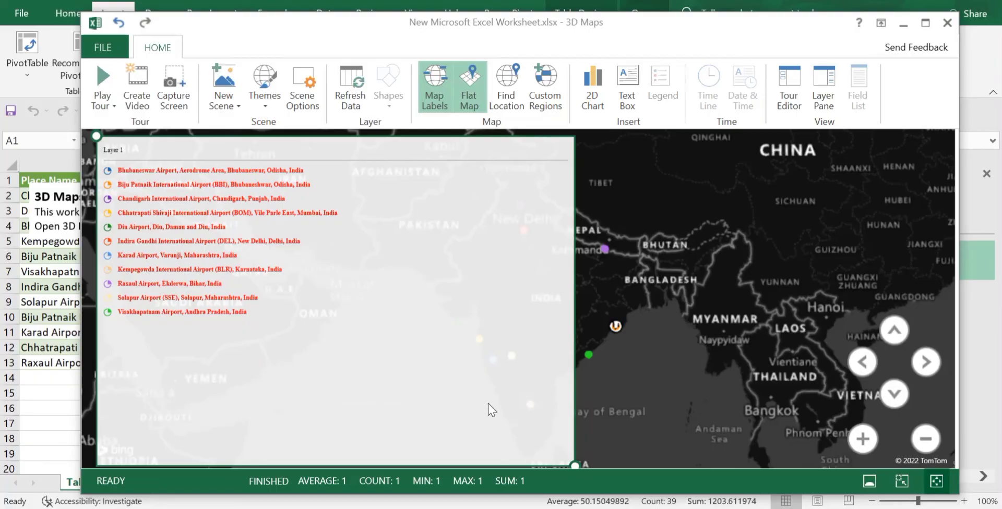
- Shrink the legend into a compact box and move it lower, uncovering the airport dots
{"action": "left_click_drag", "start_coordinate": [574, 464], "coordinate": [369, 386]}
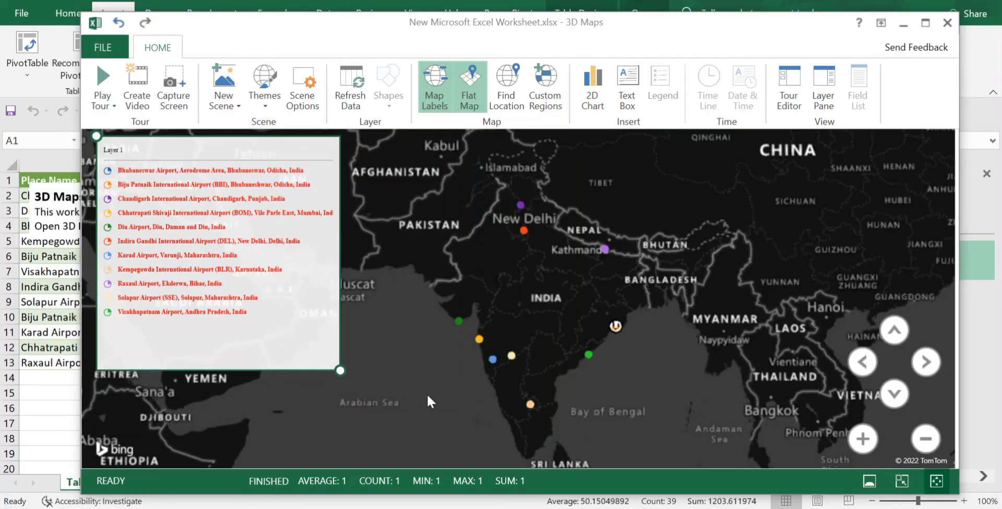
{"action": "left_click_drag", "start_coordinate": [311, 261], "coordinate": [311, 339]}
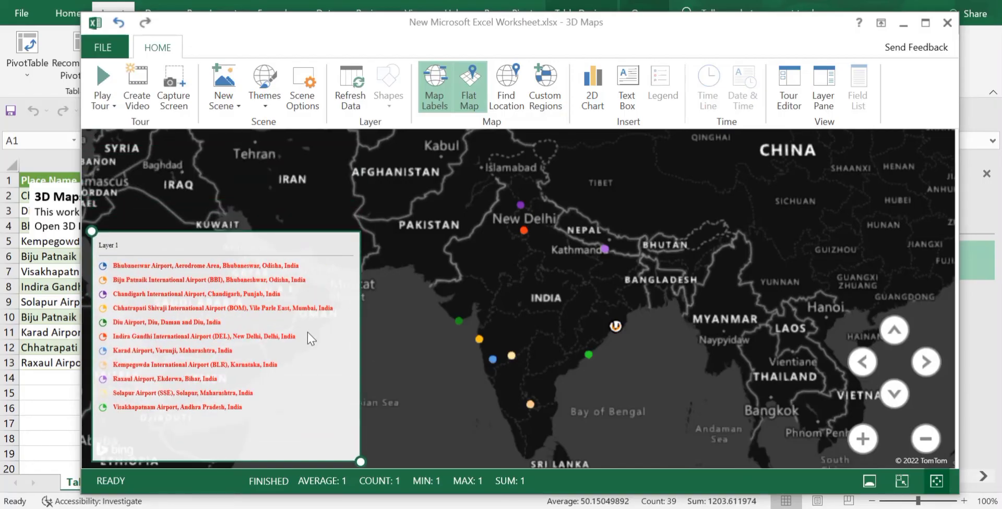
{"action": "mouse_move", "coordinate": [465, 323]}
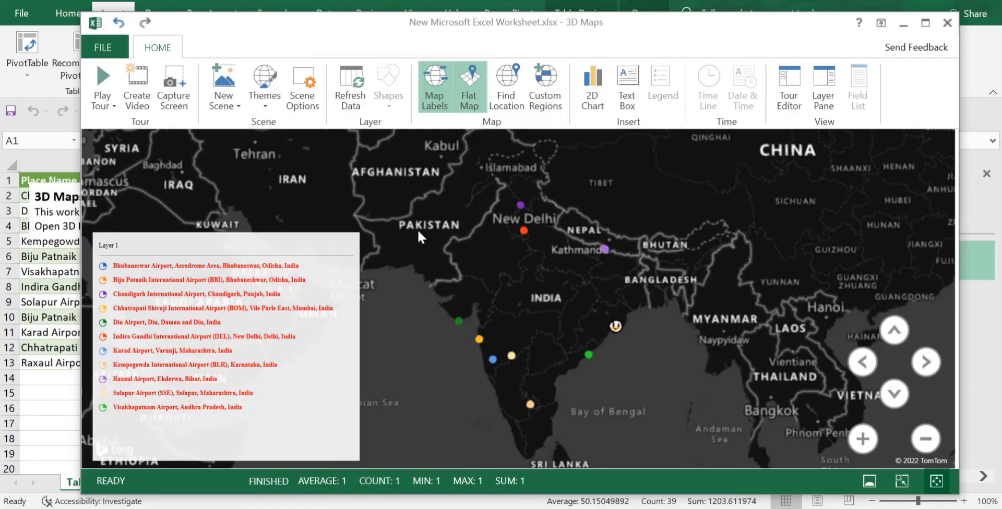
{"action": "left_click", "coordinate": [332, 398]}
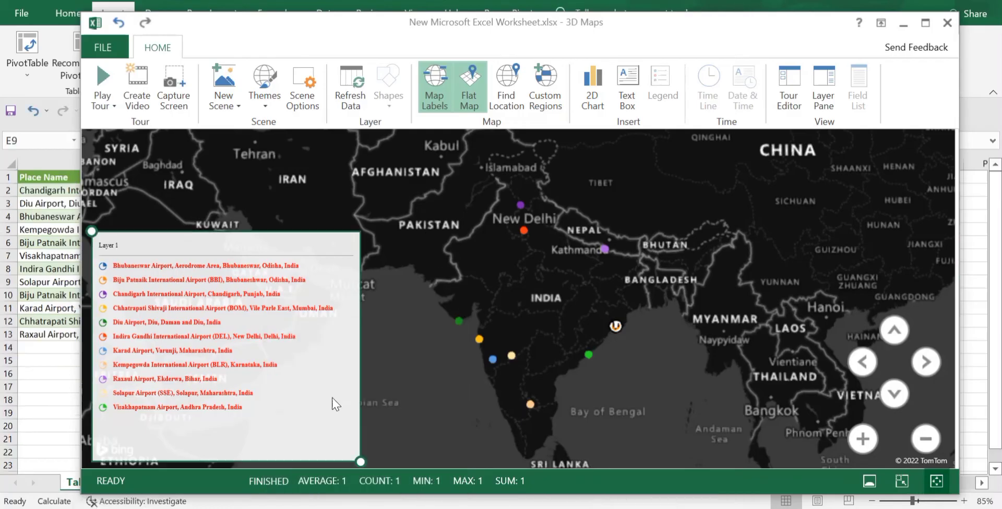
- Give the legend a yellow background fill in Edit Legend
{"action": "double_click", "coordinate": [303, 330]}
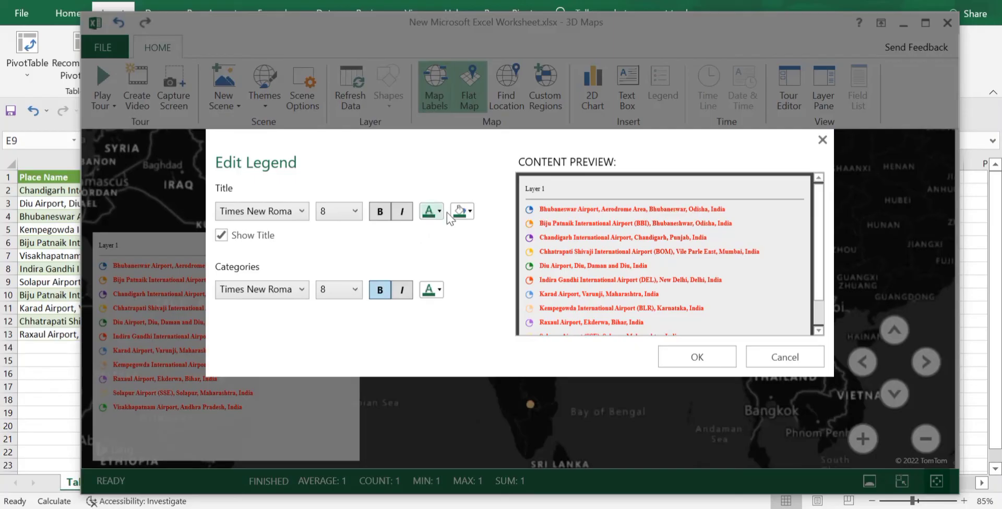
{"action": "left_click", "coordinate": [469, 211]}
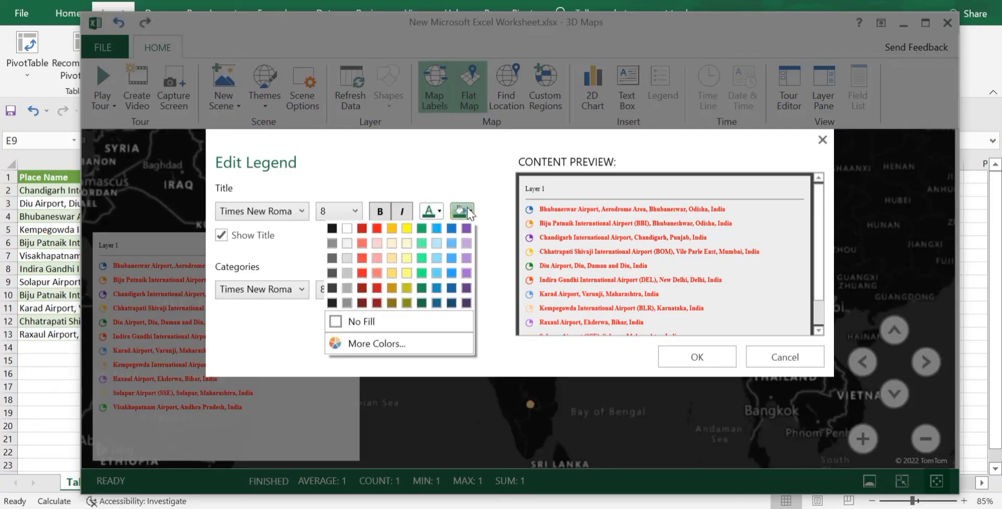
{"action": "left_click", "coordinate": [406, 231]}
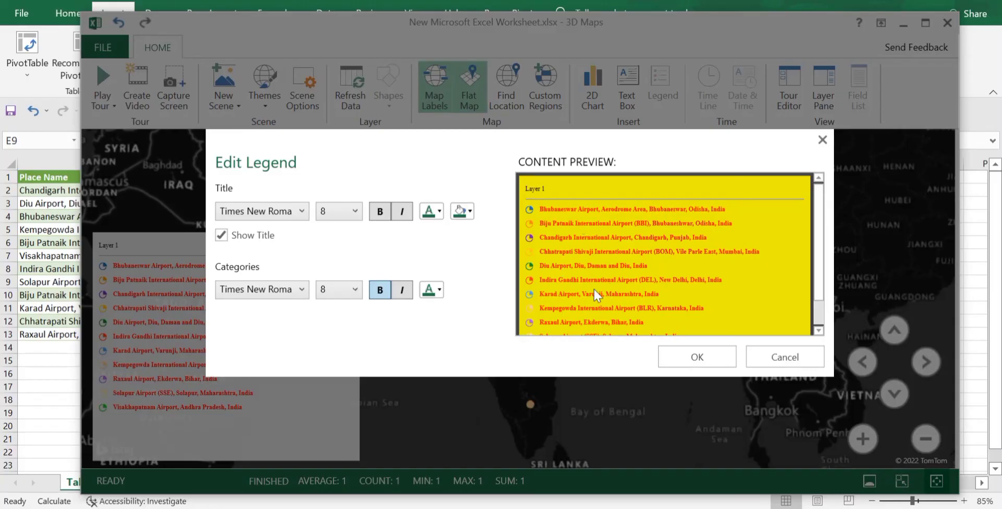
{"action": "left_click", "coordinate": [693, 360]}
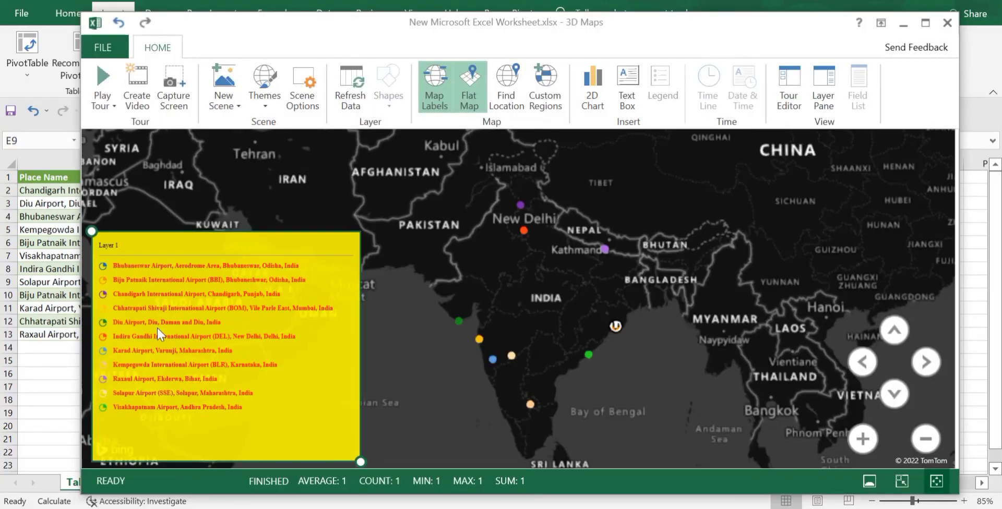
{"action": "left_click", "coordinate": [367, 291]}
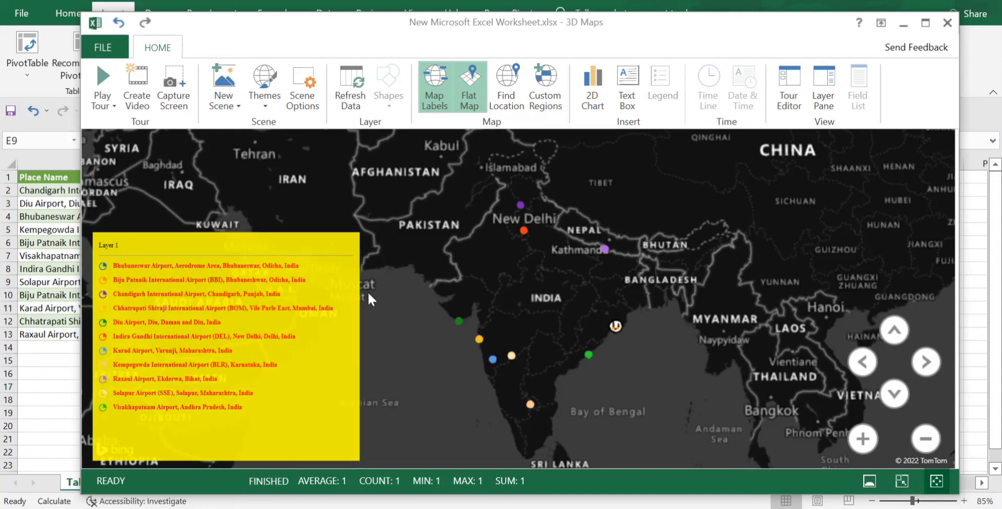
- Capture the map view and paste it at cell E6 of the Table 0 sheet
{"action": "left_click", "coordinate": [176, 97]}
{"action": "left_click", "coordinate": [903, 23]}
{"action": "left_click", "coordinate": [517, 241]}
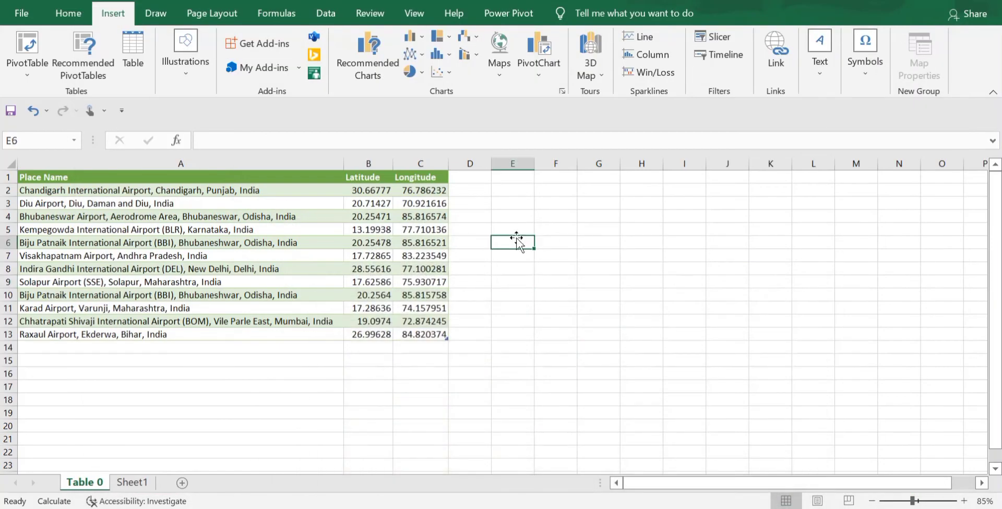
{"action": "key", "text": "ctrl+v"}
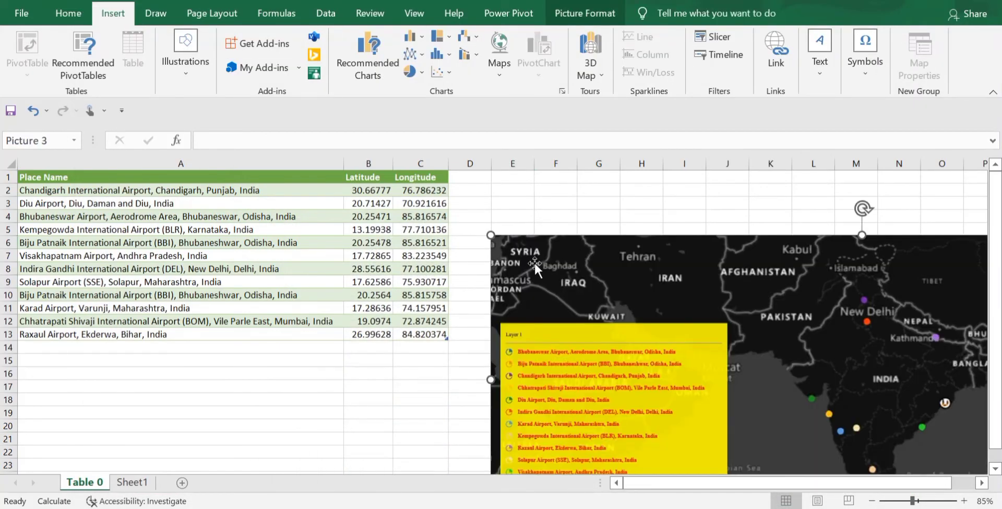
- Enlarge the pasted map picture proportionally and nudge it slightly right
{"action": "scroll", "coordinate": [531, 262], "scroll_direction": "down", "scroll_amount": 4}
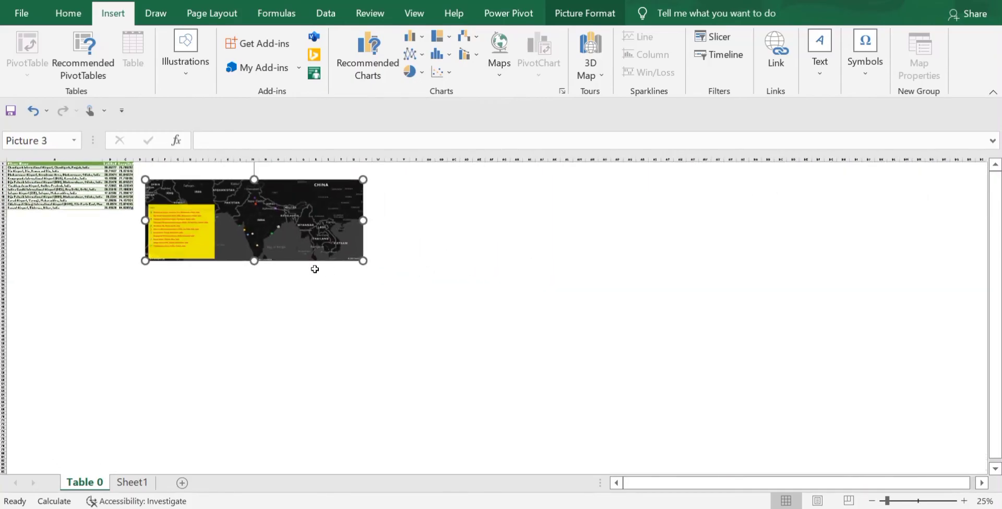
{"action": "scroll", "coordinate": [315, 270], "scroll_direction": "up", "scroll_amount": 1}
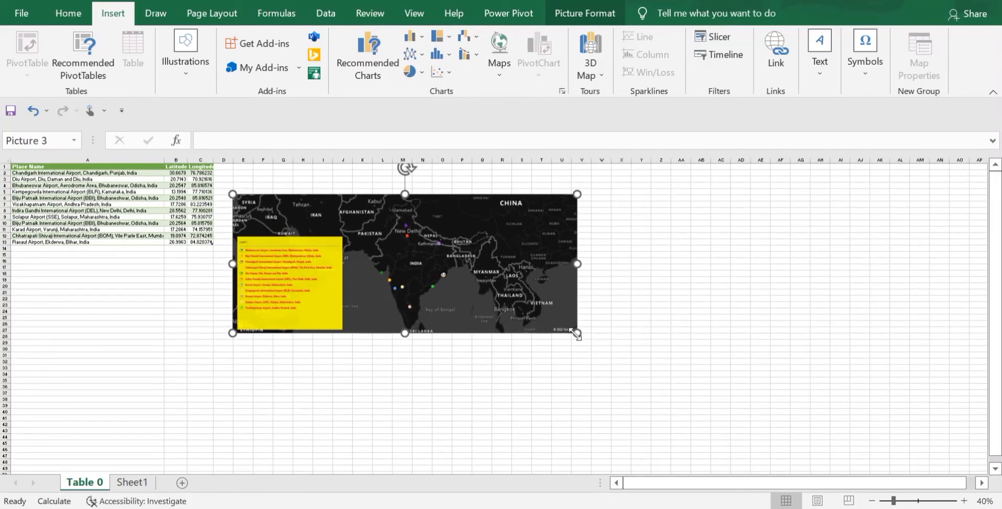
{"action": "left_click_drag", "start_coordinate": [575, 335], "coordinate": [745, 428]}
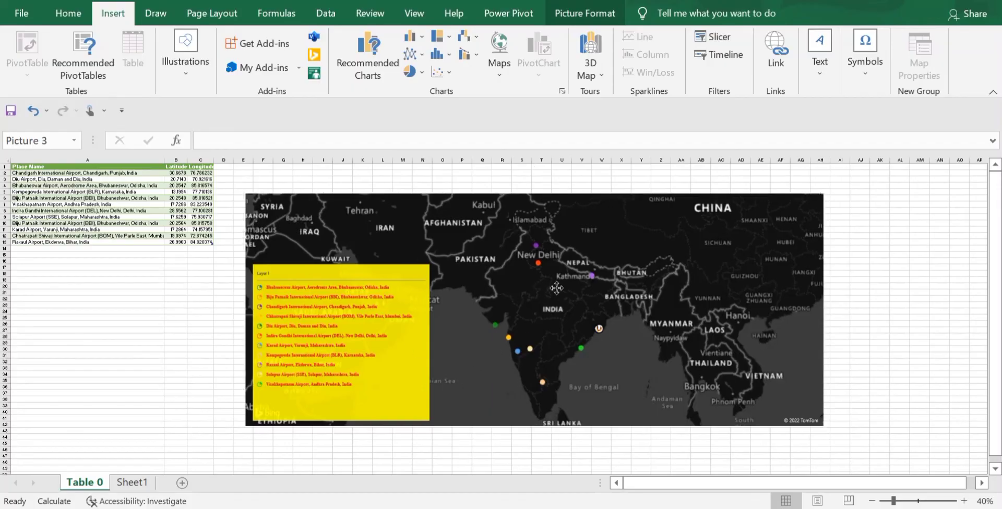
{"action": "left_click_drag", "start_coordinate": [557, 288], "coordinate": [560, 288]}
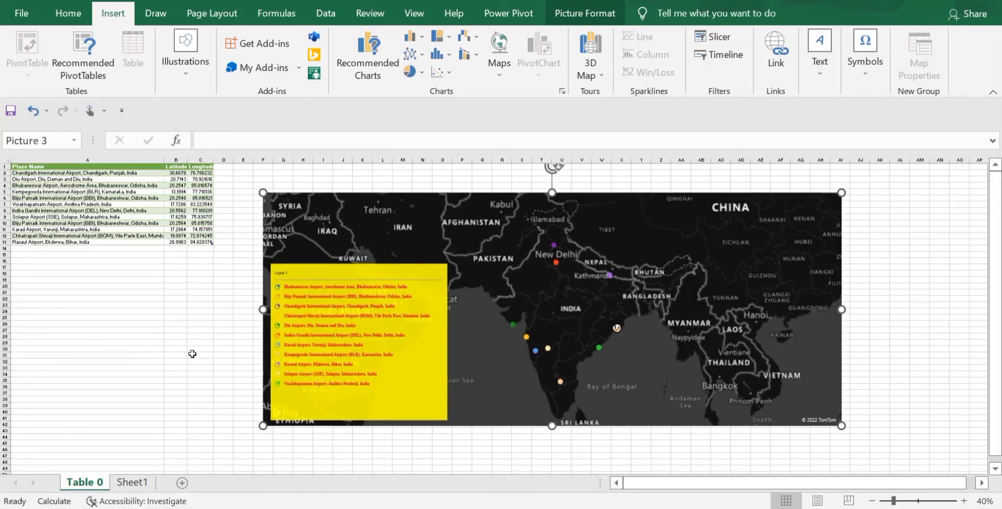
- Paste the captured India airports map with its yellow legend onto Sheet1 and nudge it into position
{"action": "left_click", "coordinate": [142, 483]}
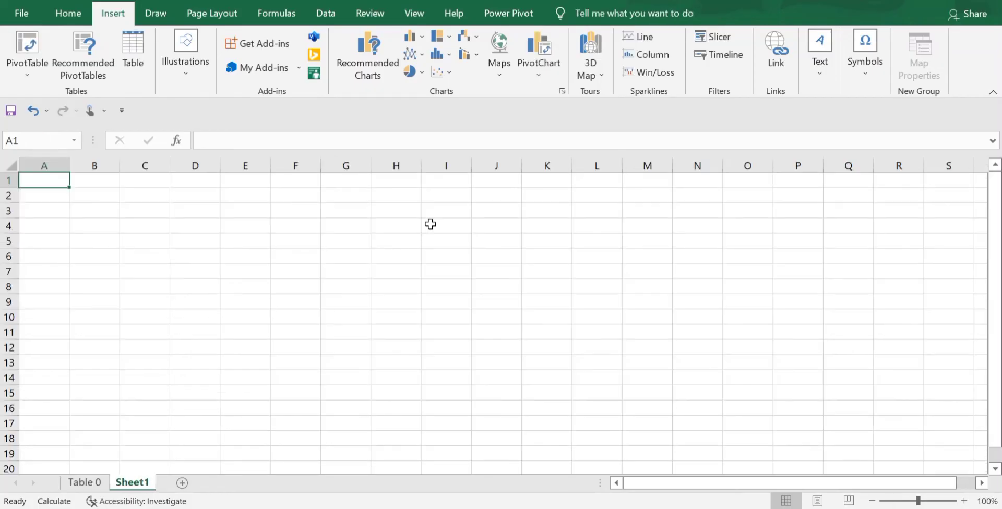
{"action": "key", "text": "ctrl+v"}
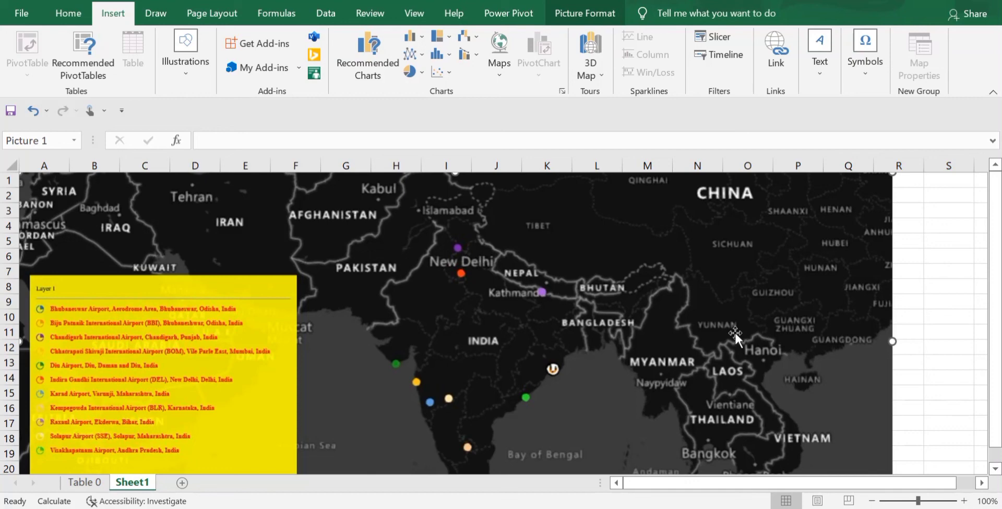
{"action": "scroll", "coordinate": [734, 330], "scroll_direction": "down", "scroll_amount": 1}
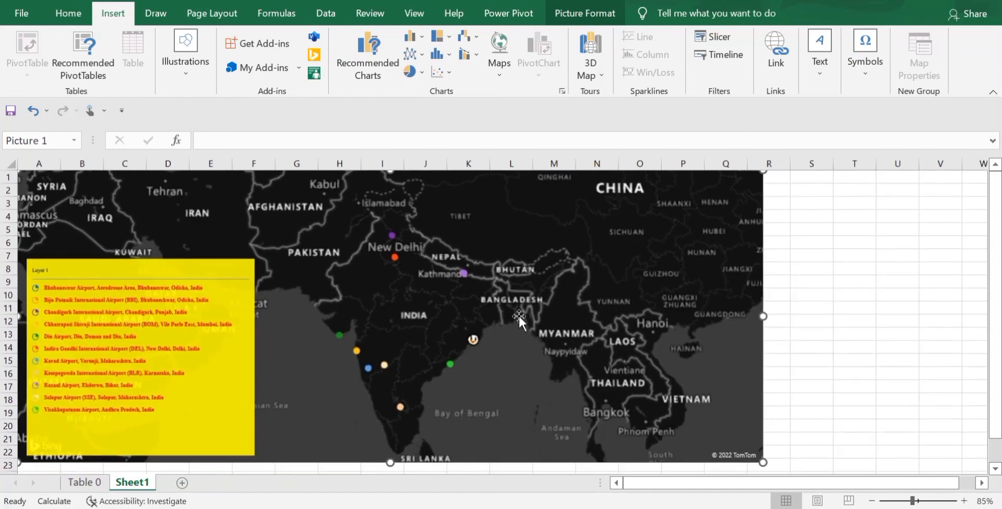
{"action": "left_click_drag", "start_coordinate": [519, 315], "coordinate": [578, 319]}
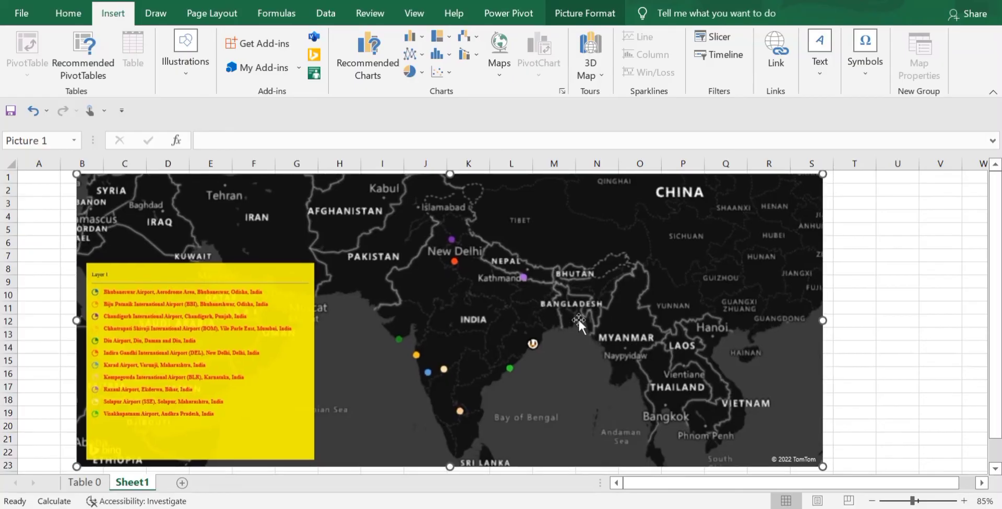
{"action": "left_click", "coordinate": [870, 324]}
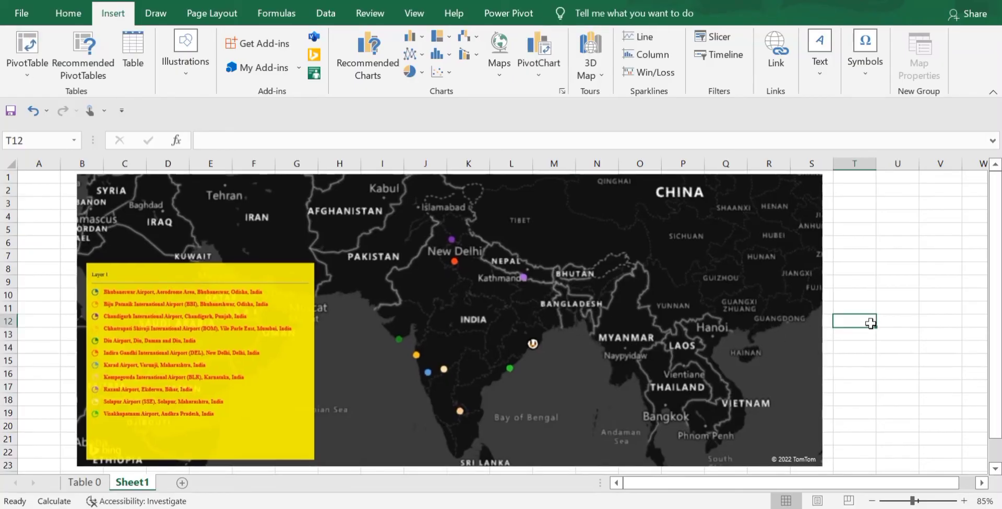